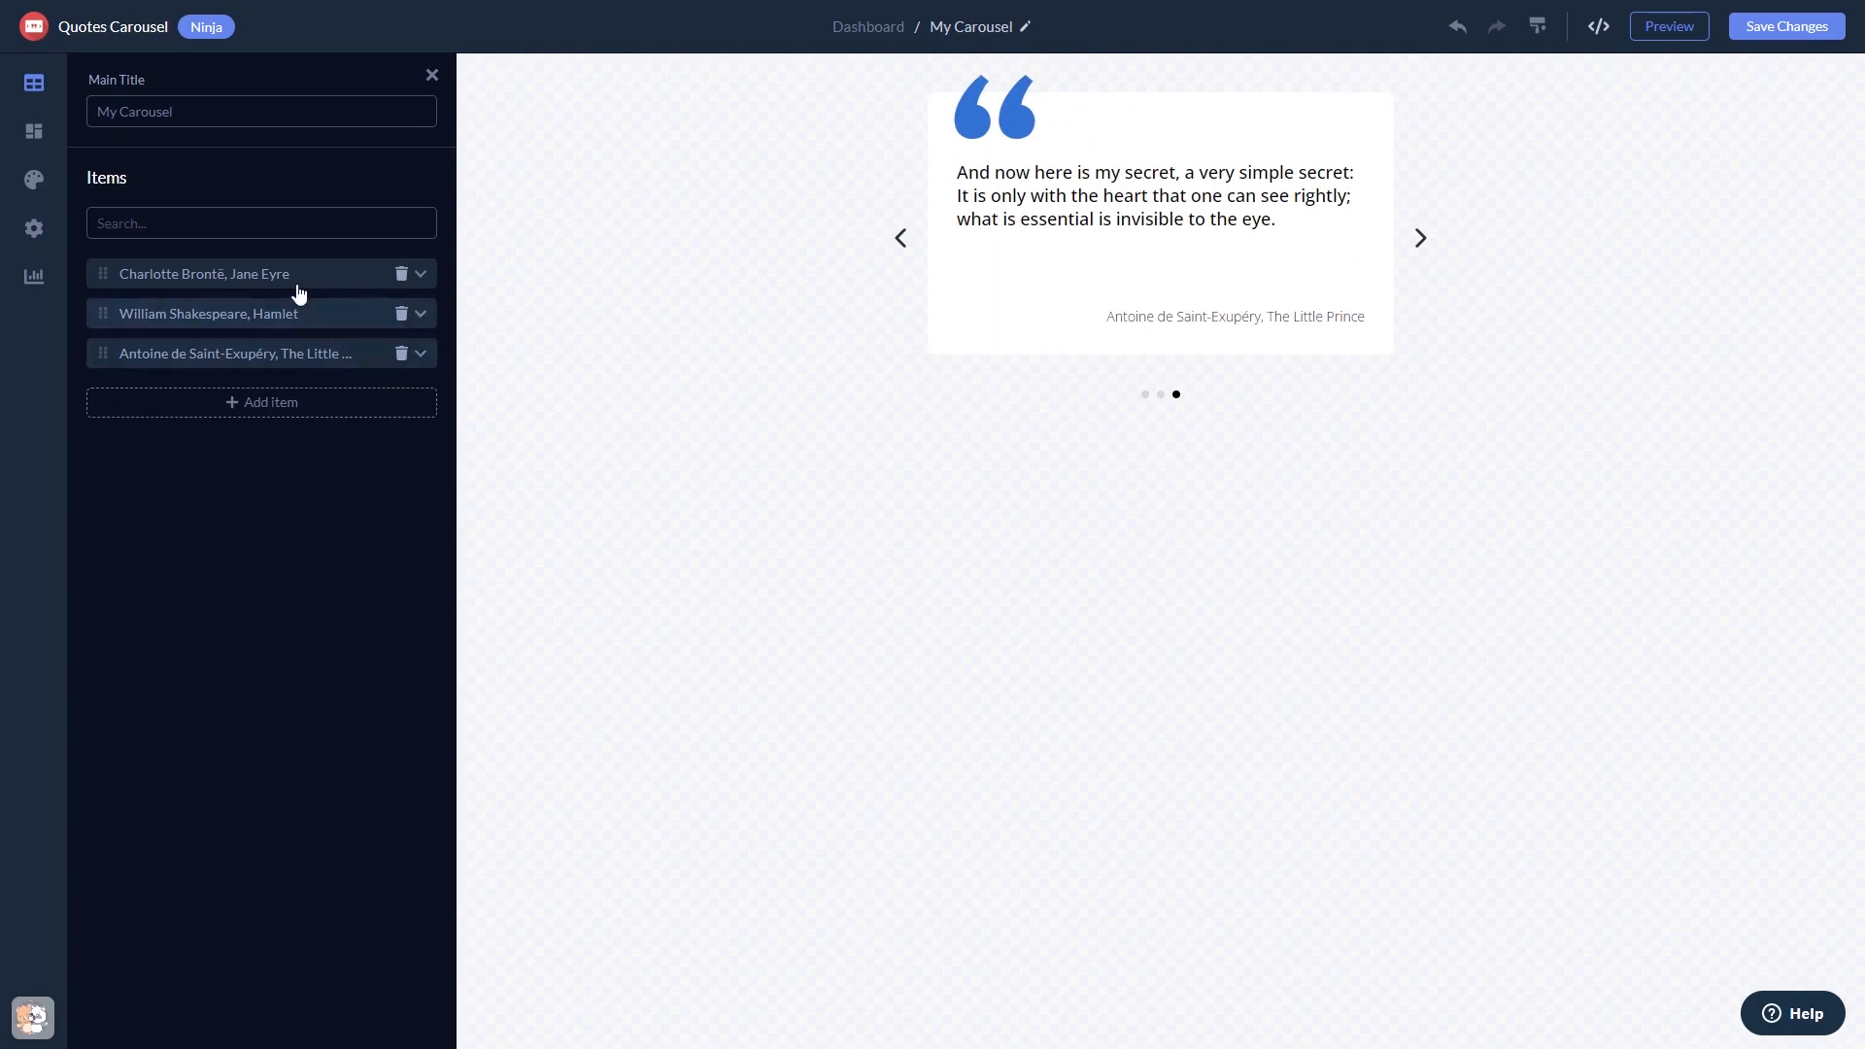
Step: Style the quotes carousel with the vertical dots layout on the card's right side, the quotation-mark type and the slate-blue skin
{"action": "left_click", "coordinate": [294, 279]}
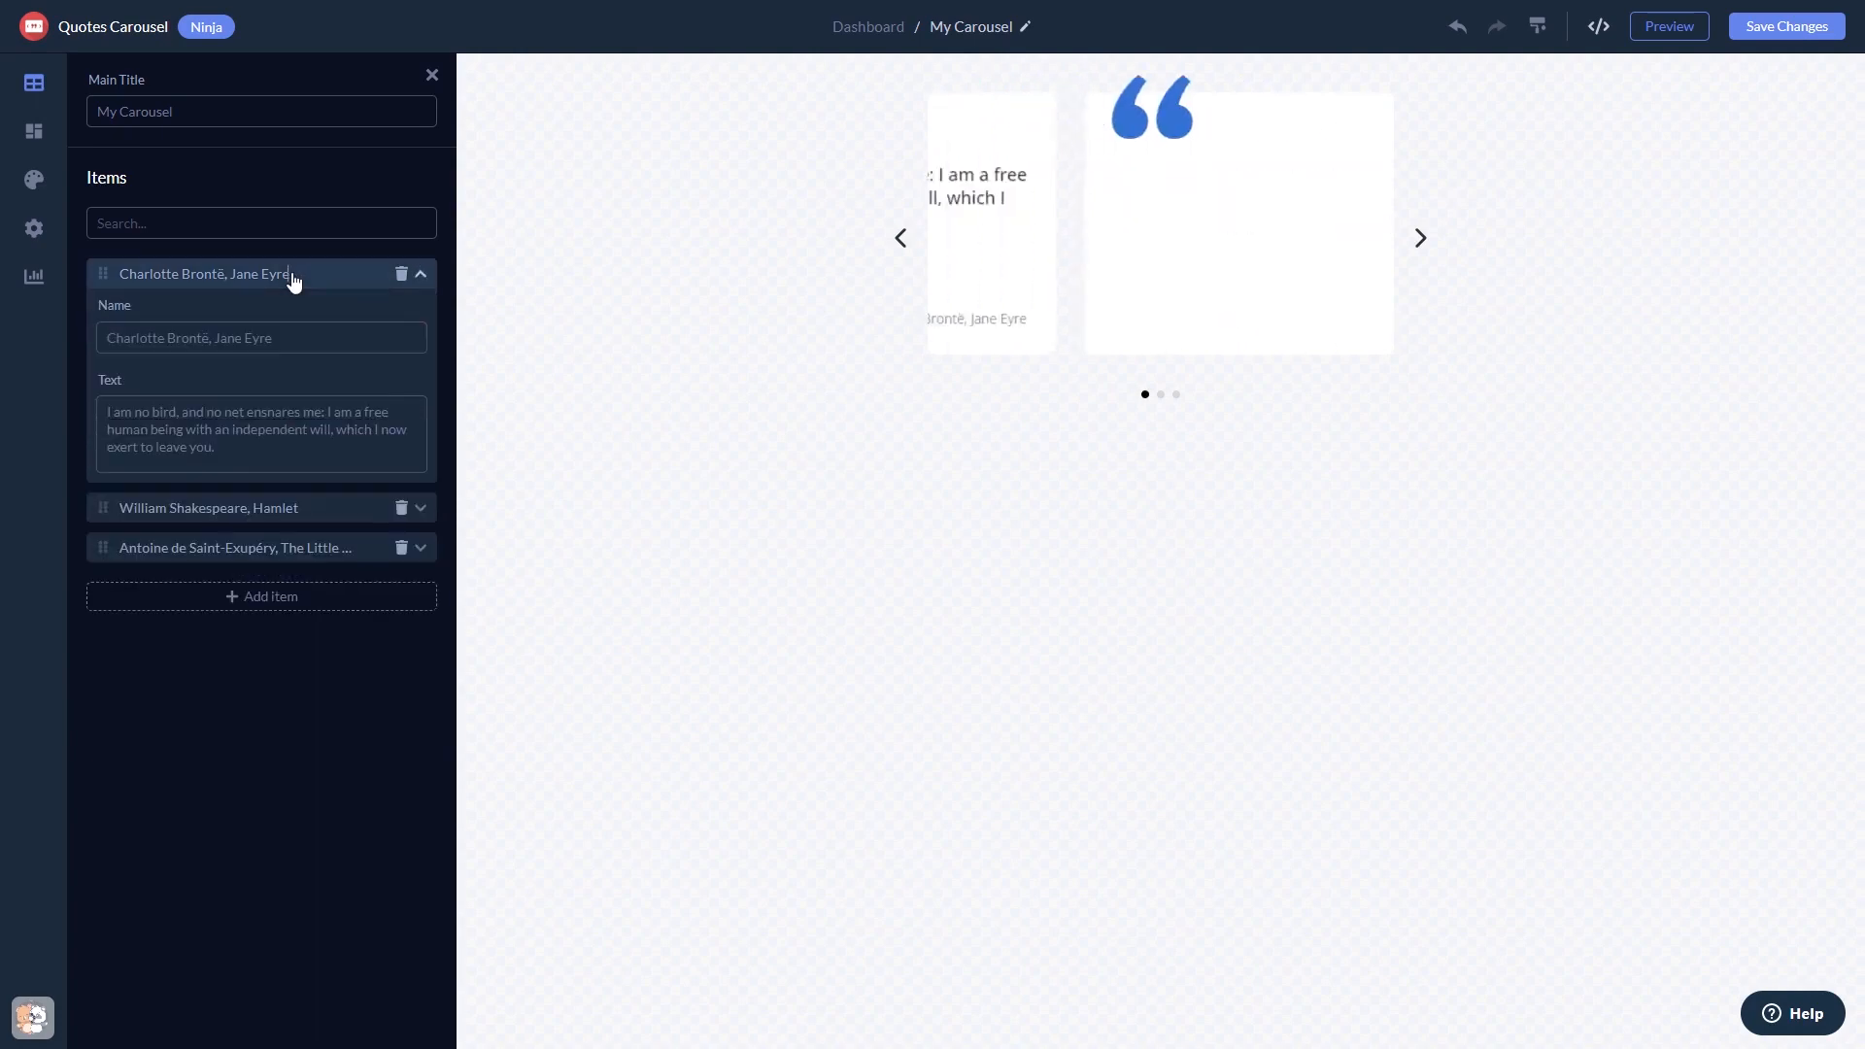
{"action": "left_click", "coordinate": [35, 136]}
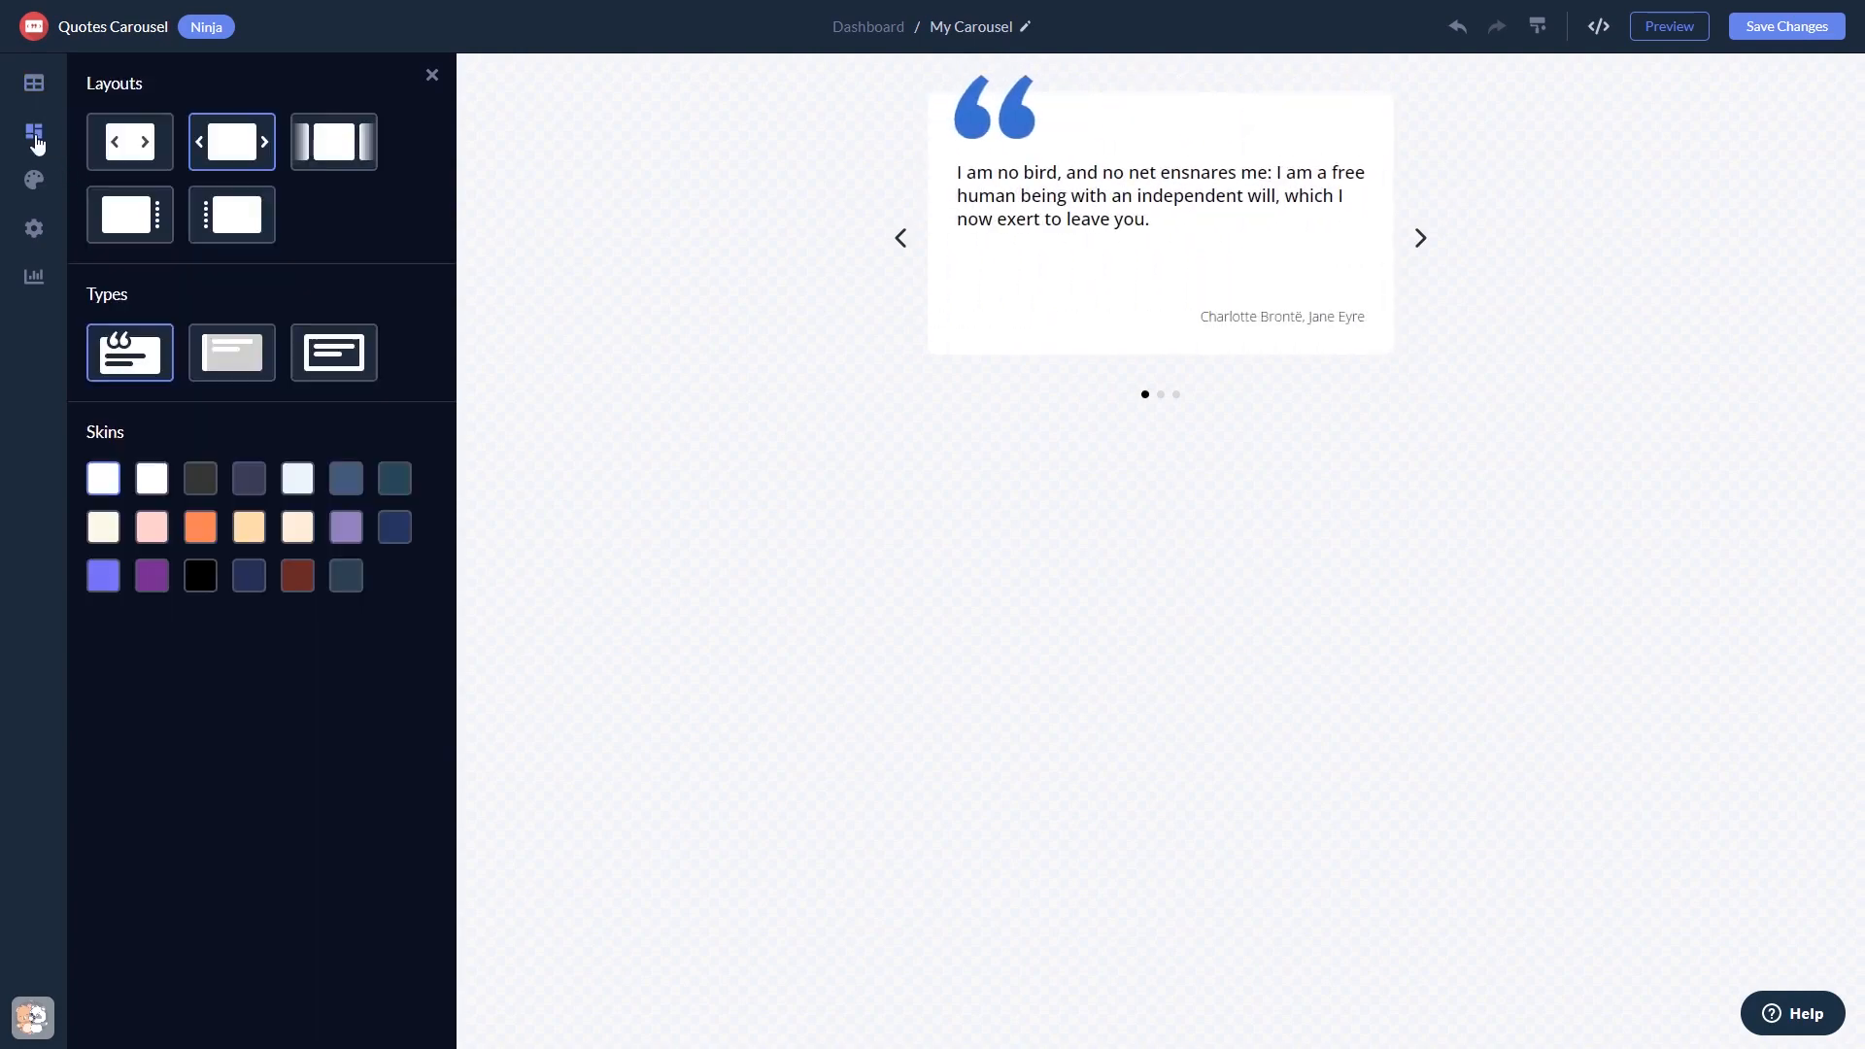
{"action": "left_click", "coordinate": [112, 212]}
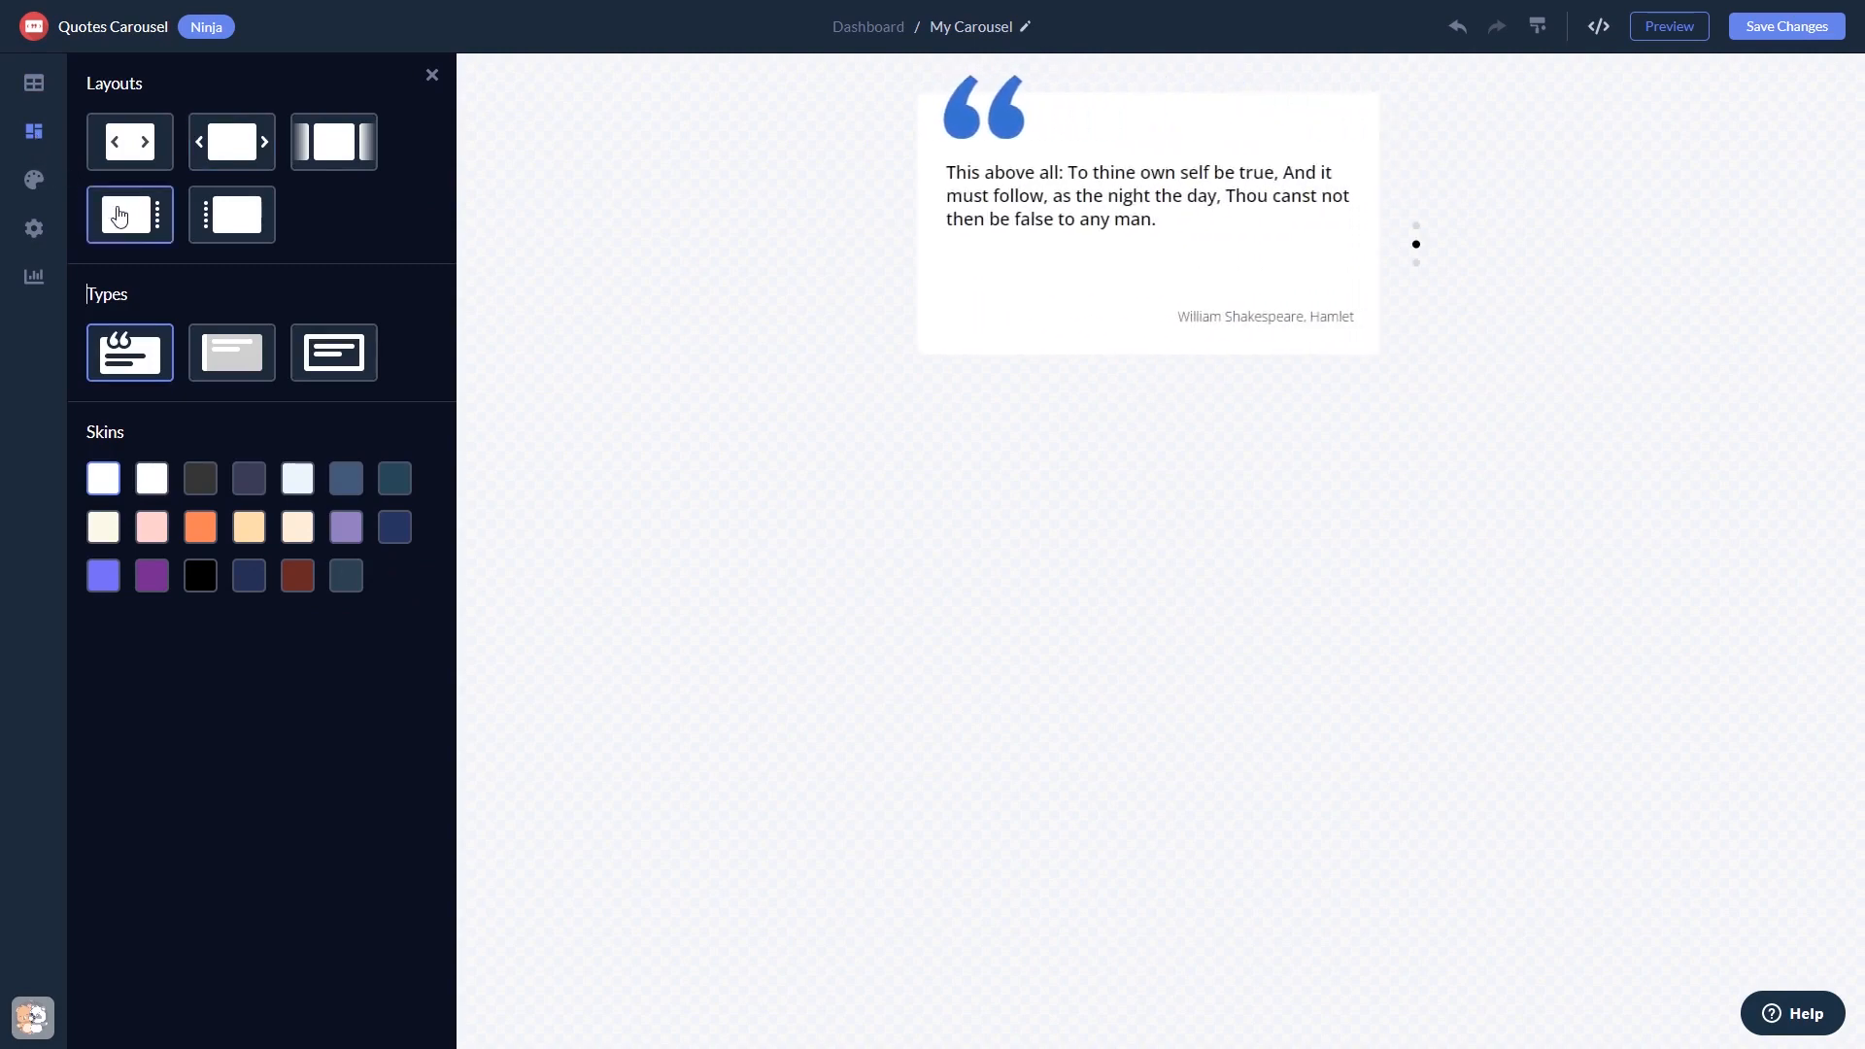
{"action": "left_click", "coordinate": [232, 369]}
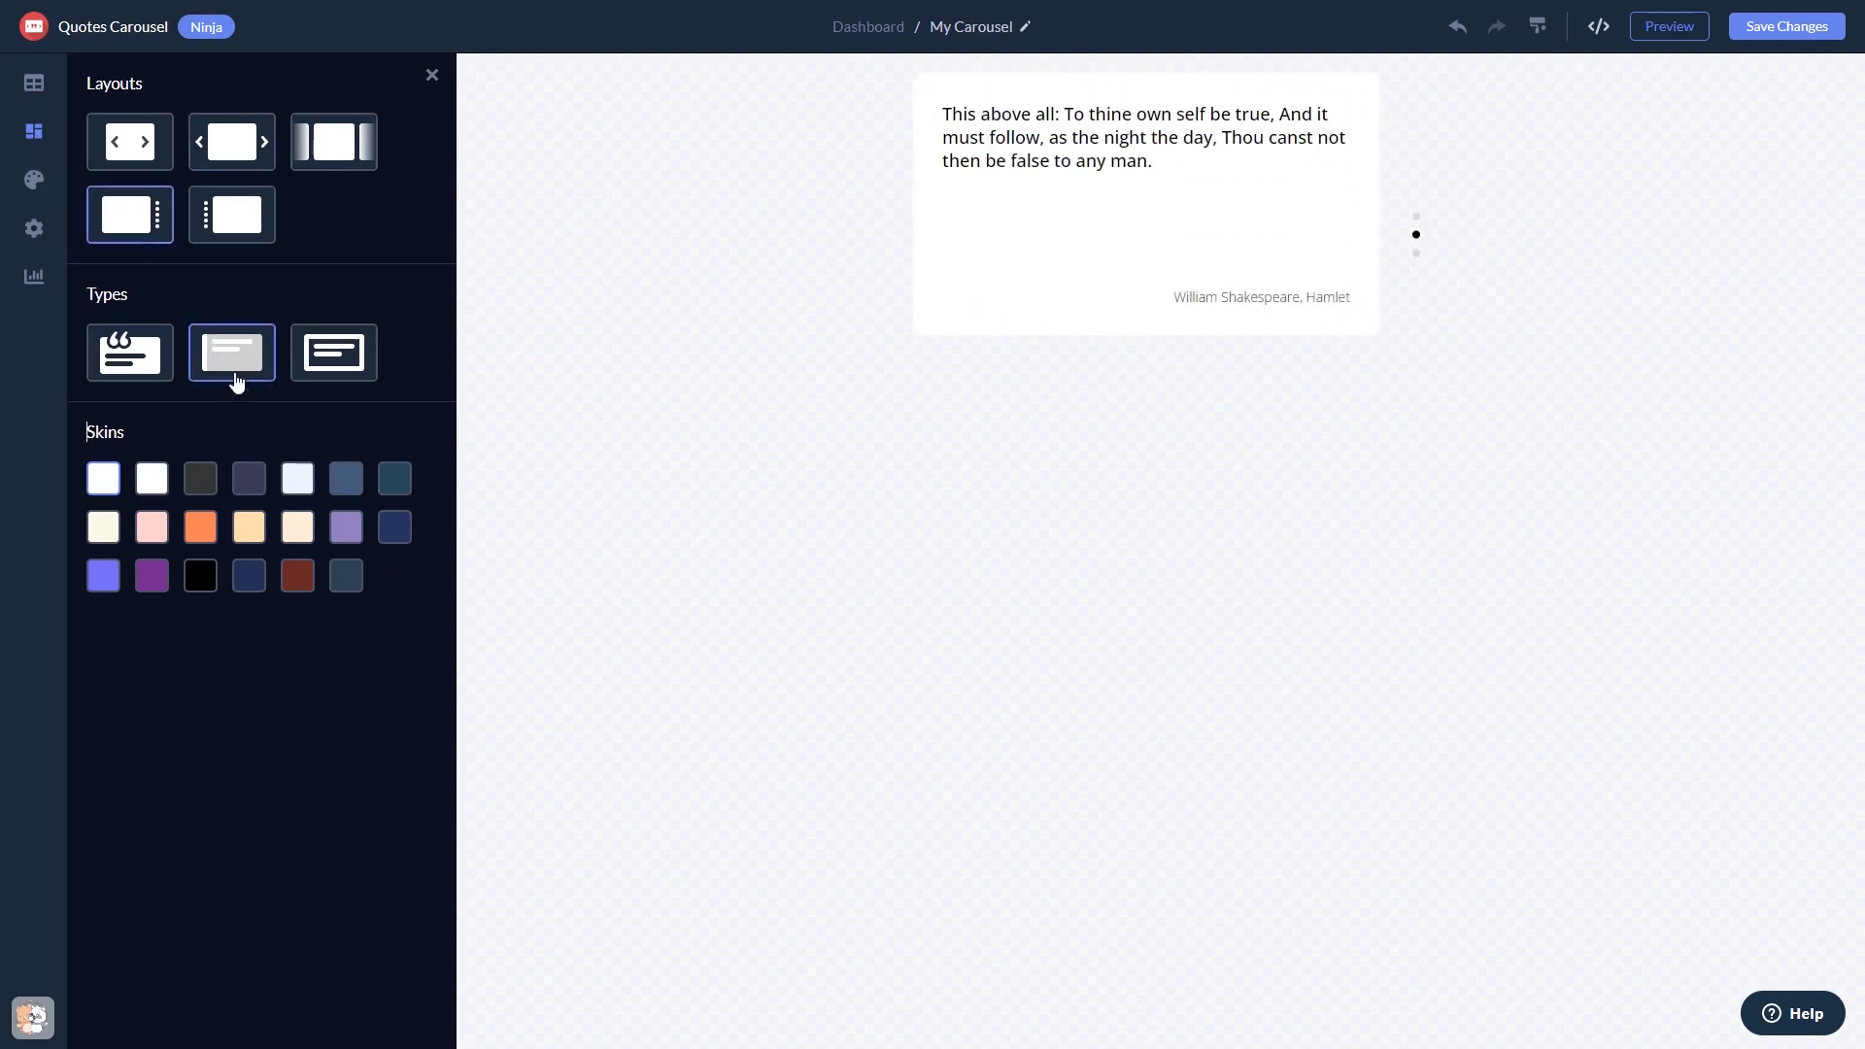
{"action": "left_click", "coordinate": [250, 486]}
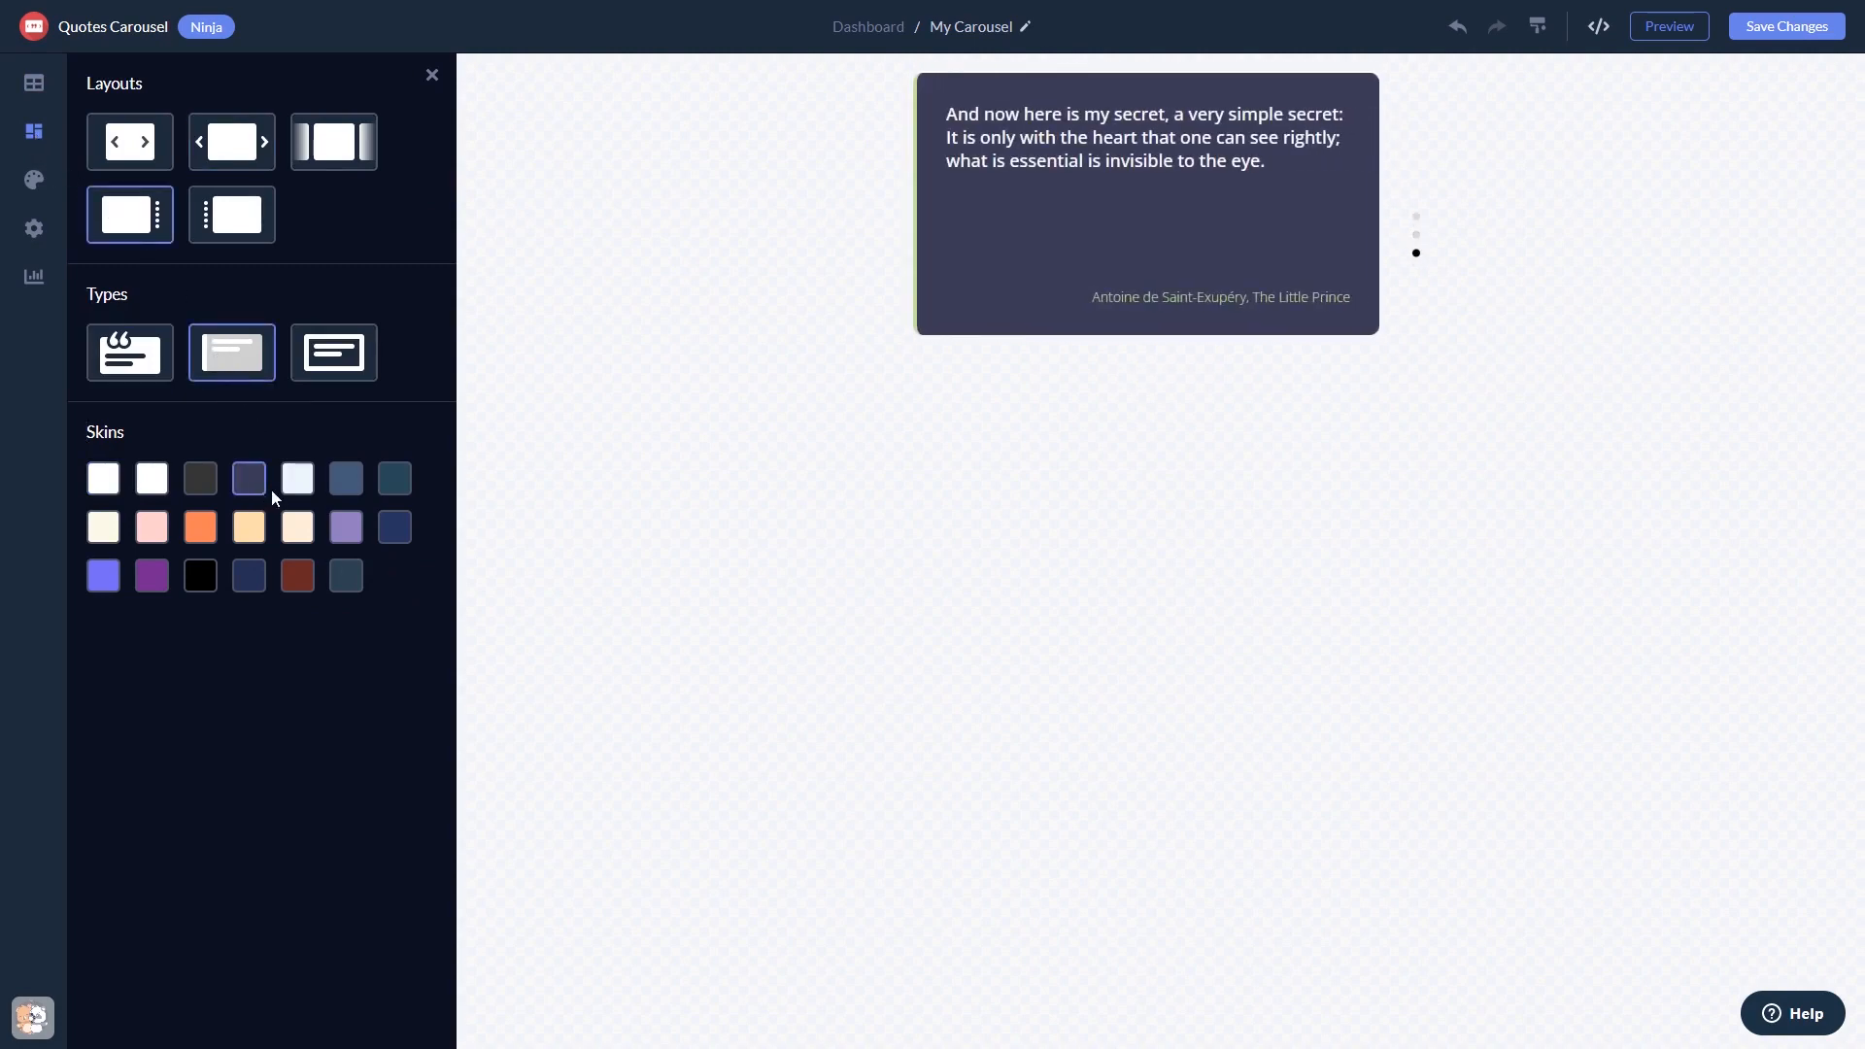
{"action": "left_click", "coordinate": [293, 497]}
{"action": "left_click", "coordinate": [345, 490]}
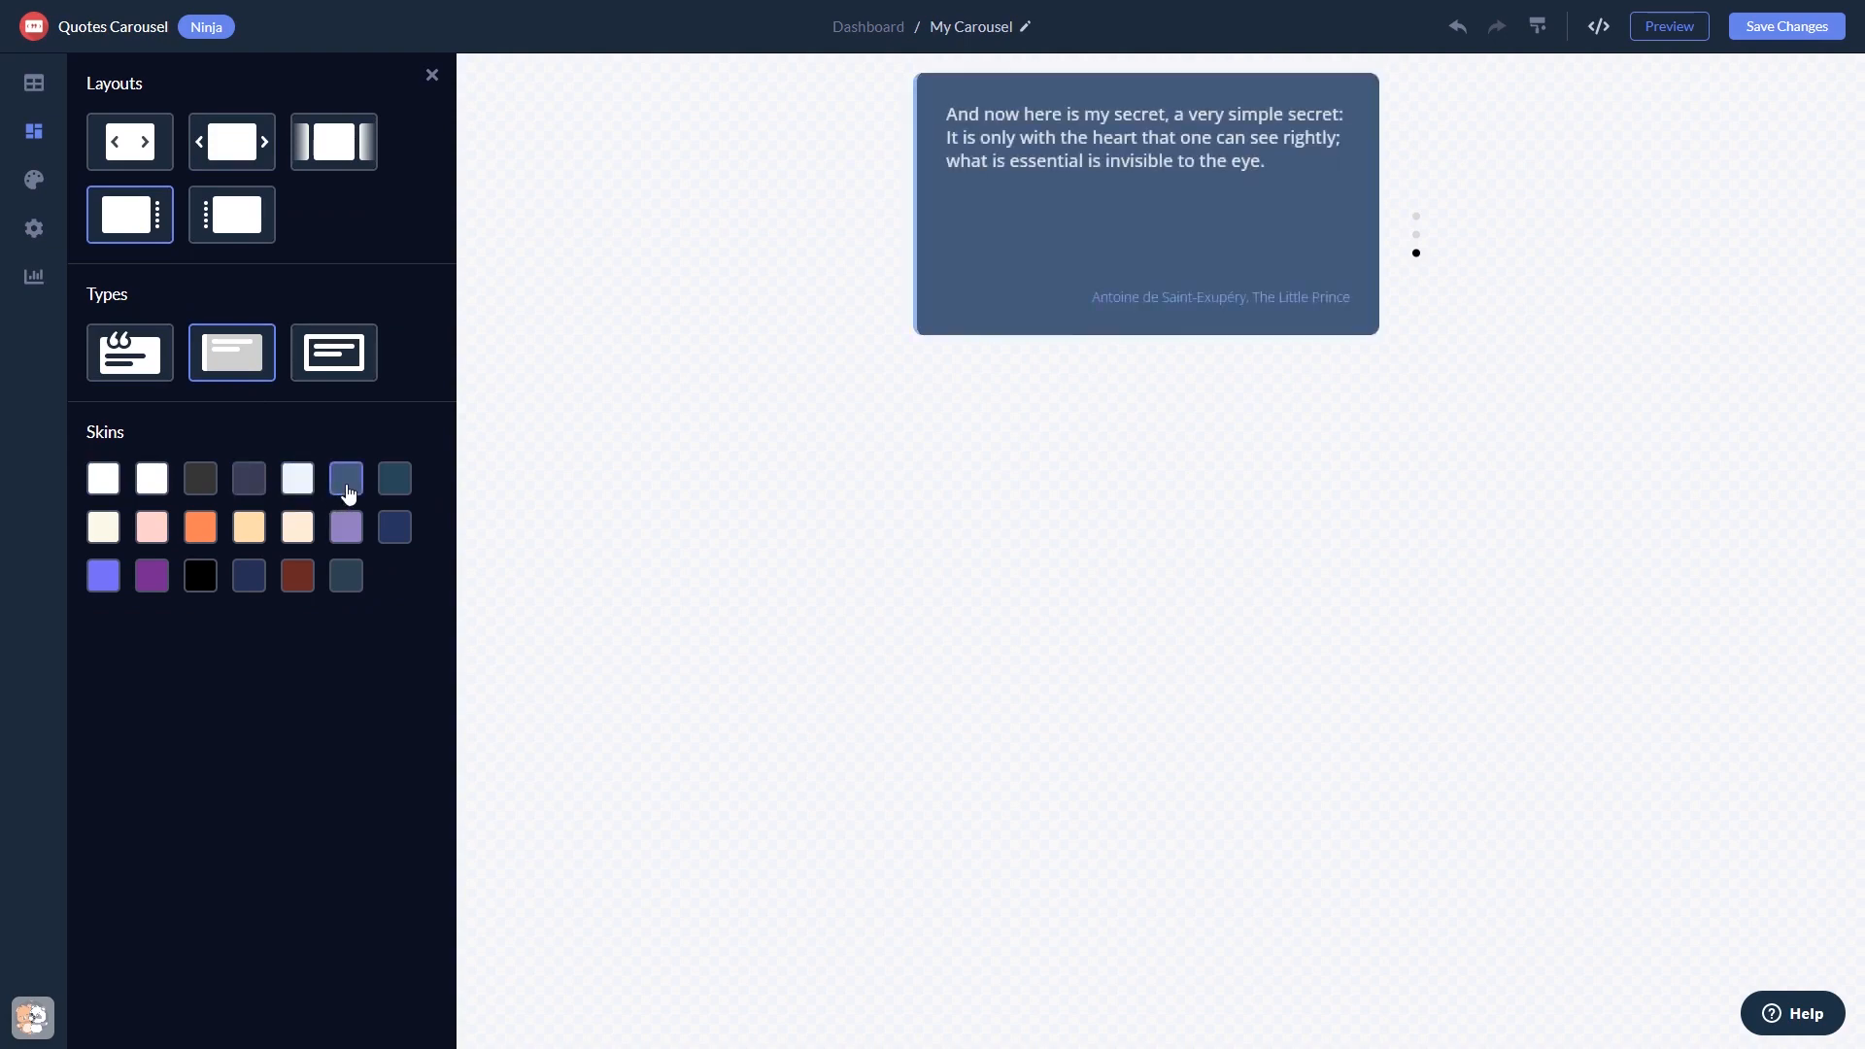
{"action": "left_click", "coordinate": [140, 361]}
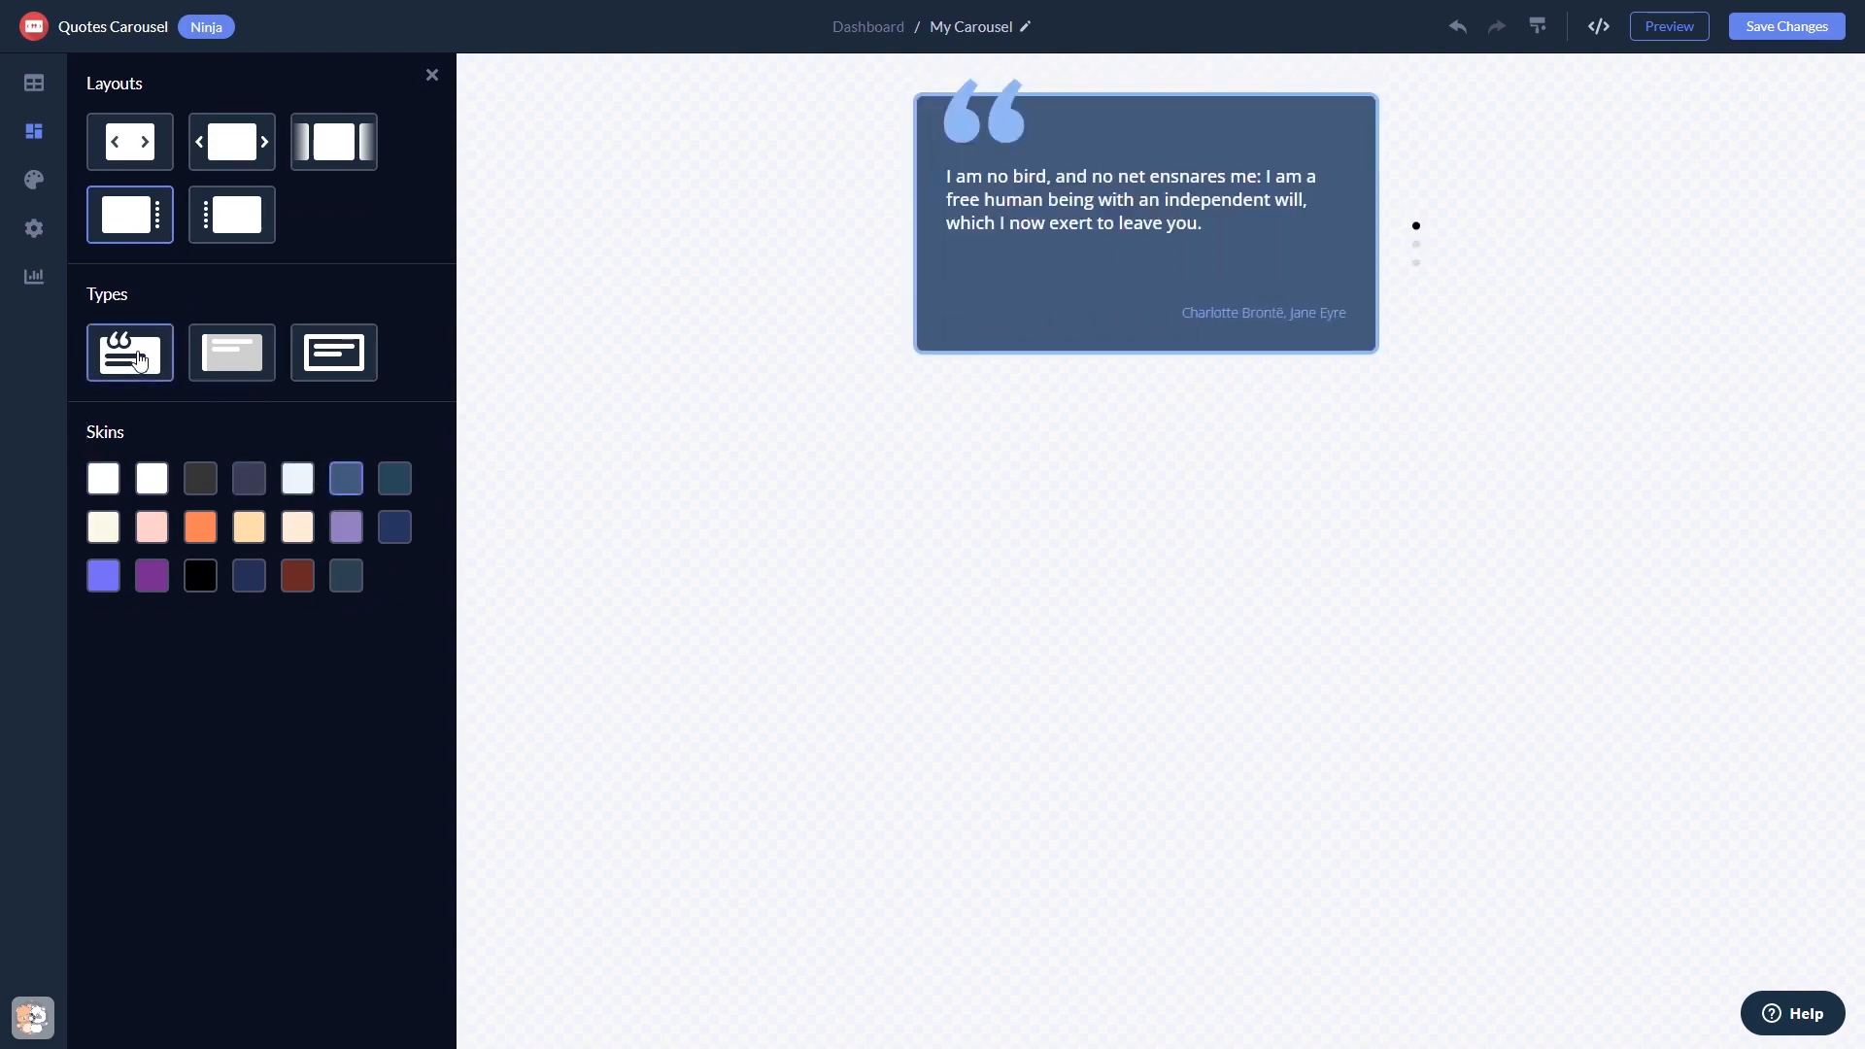
Step: Review the carousel's look-and-feel options and its loop, speed and visibility settings
{"action": "left_click", "coordinate": [35, 180]}
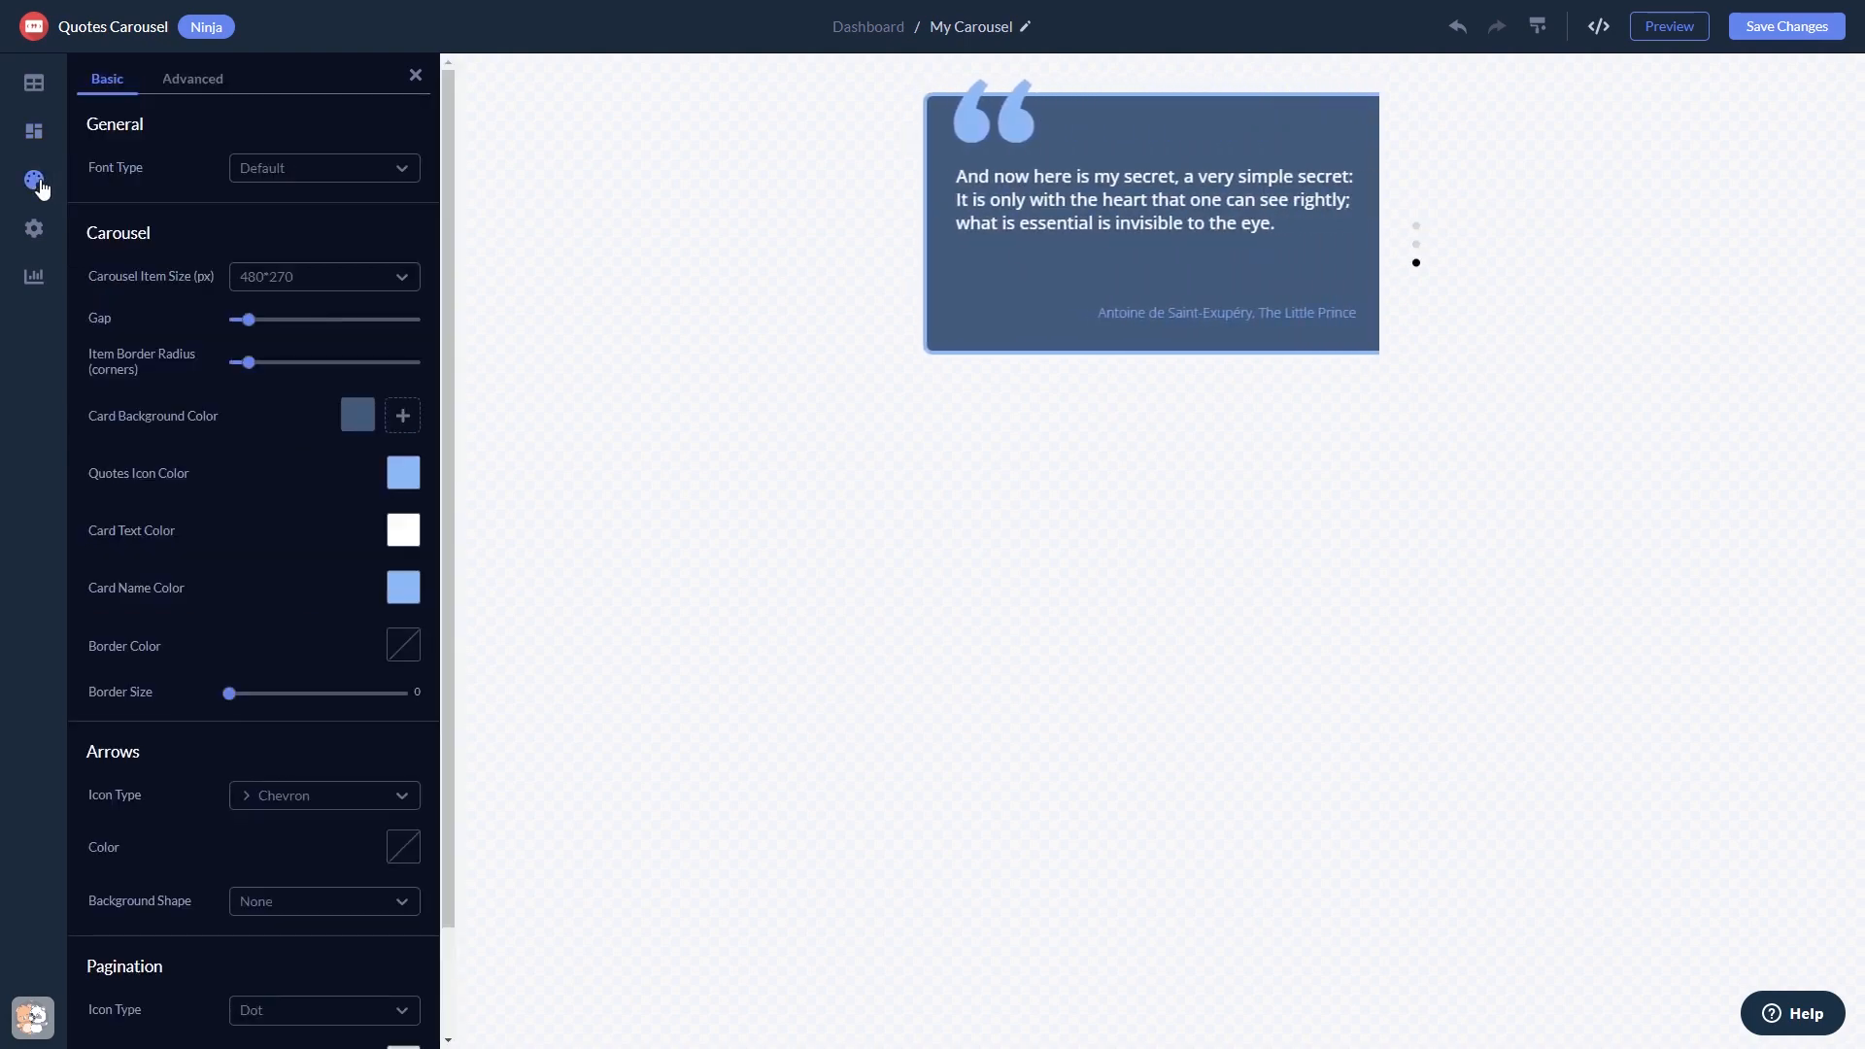
{"action": "left_click", "coordinate": [35, 230]}
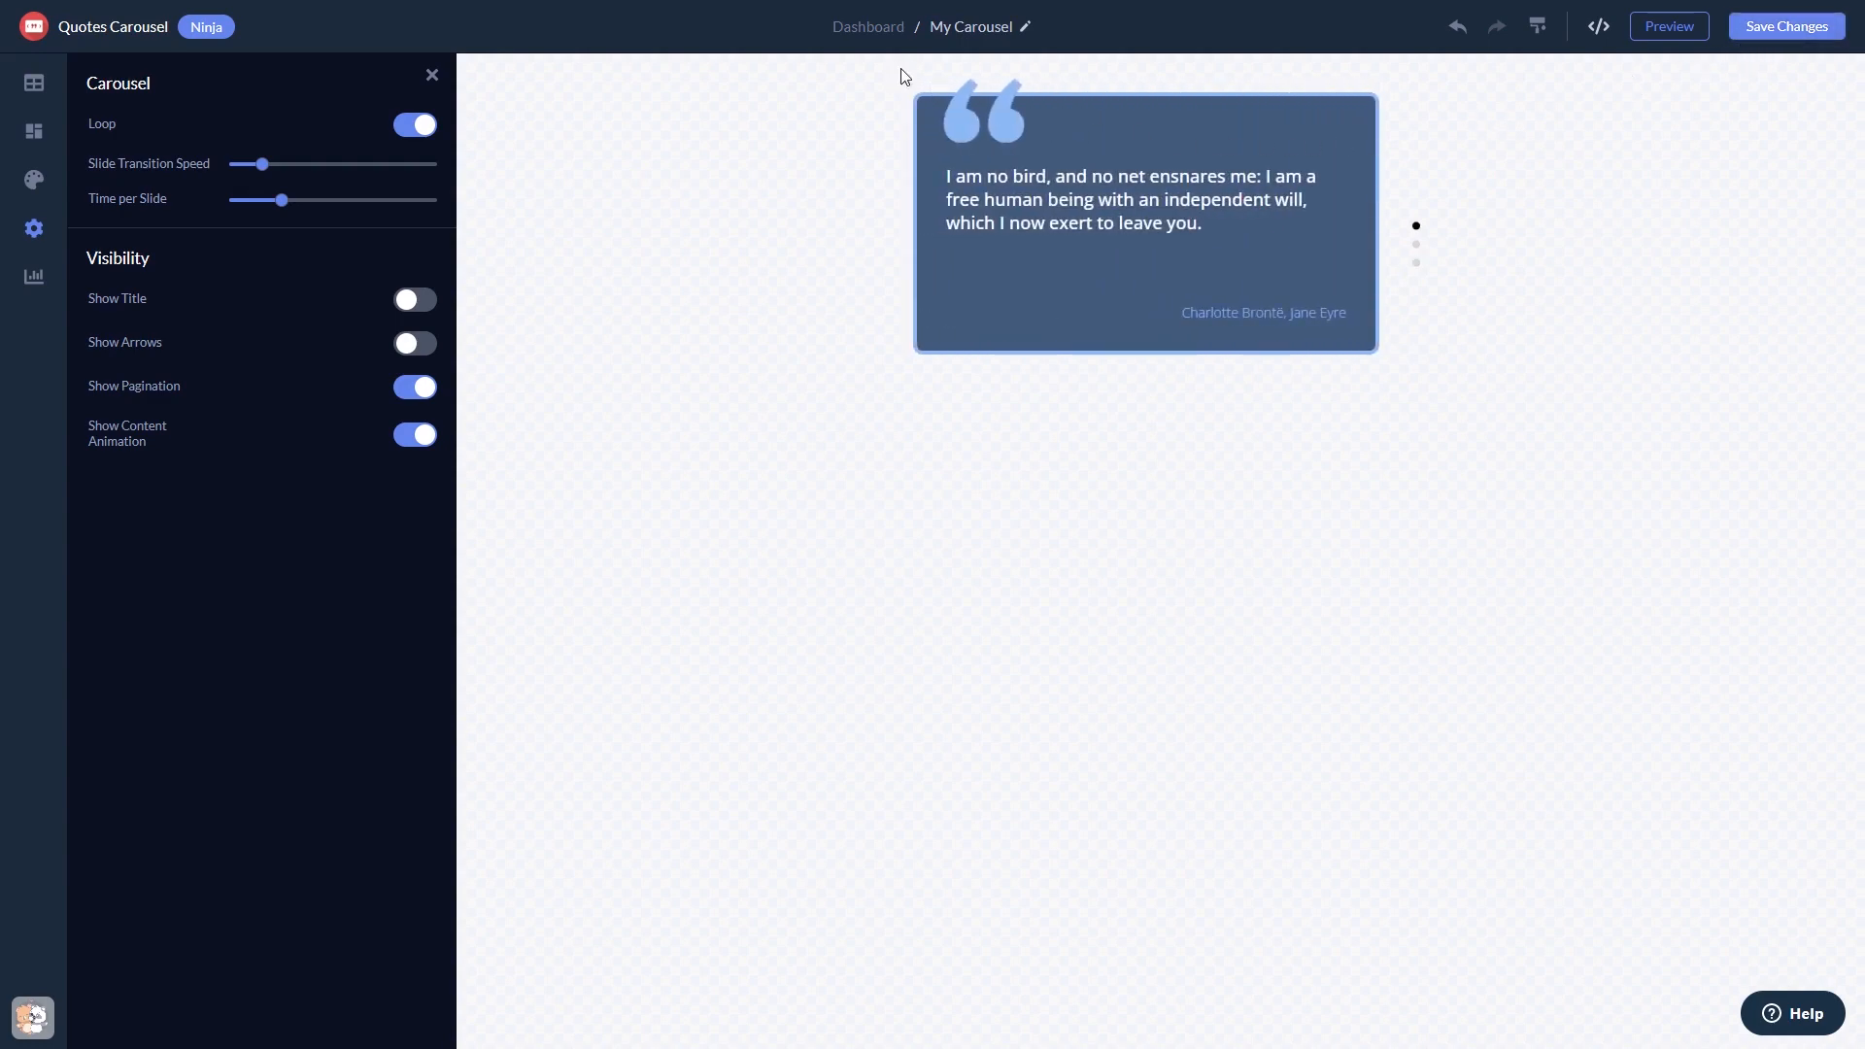
Step: Return to the project's widget list and copy the installation code of My Widget
{"action": "left_click", "coordinate": [866, 32]}
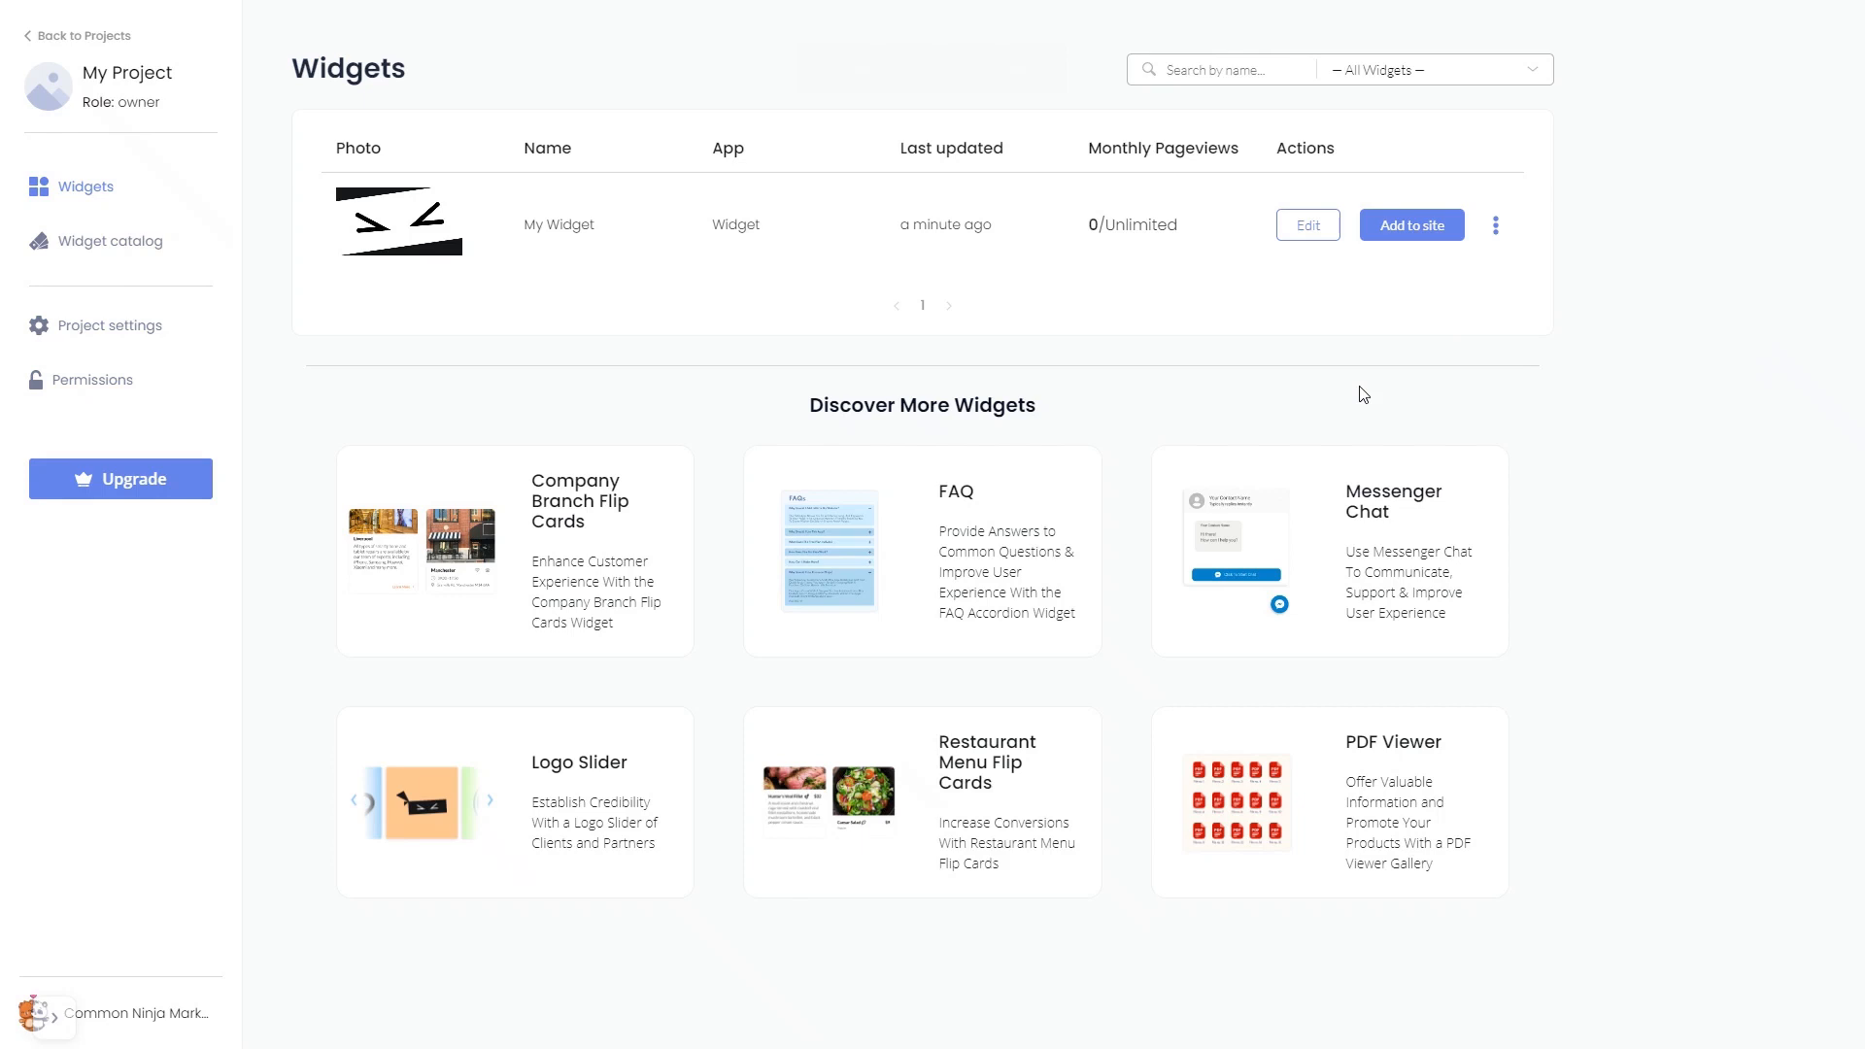
{"action": "left_click", "coordinate": [1419, 227]}
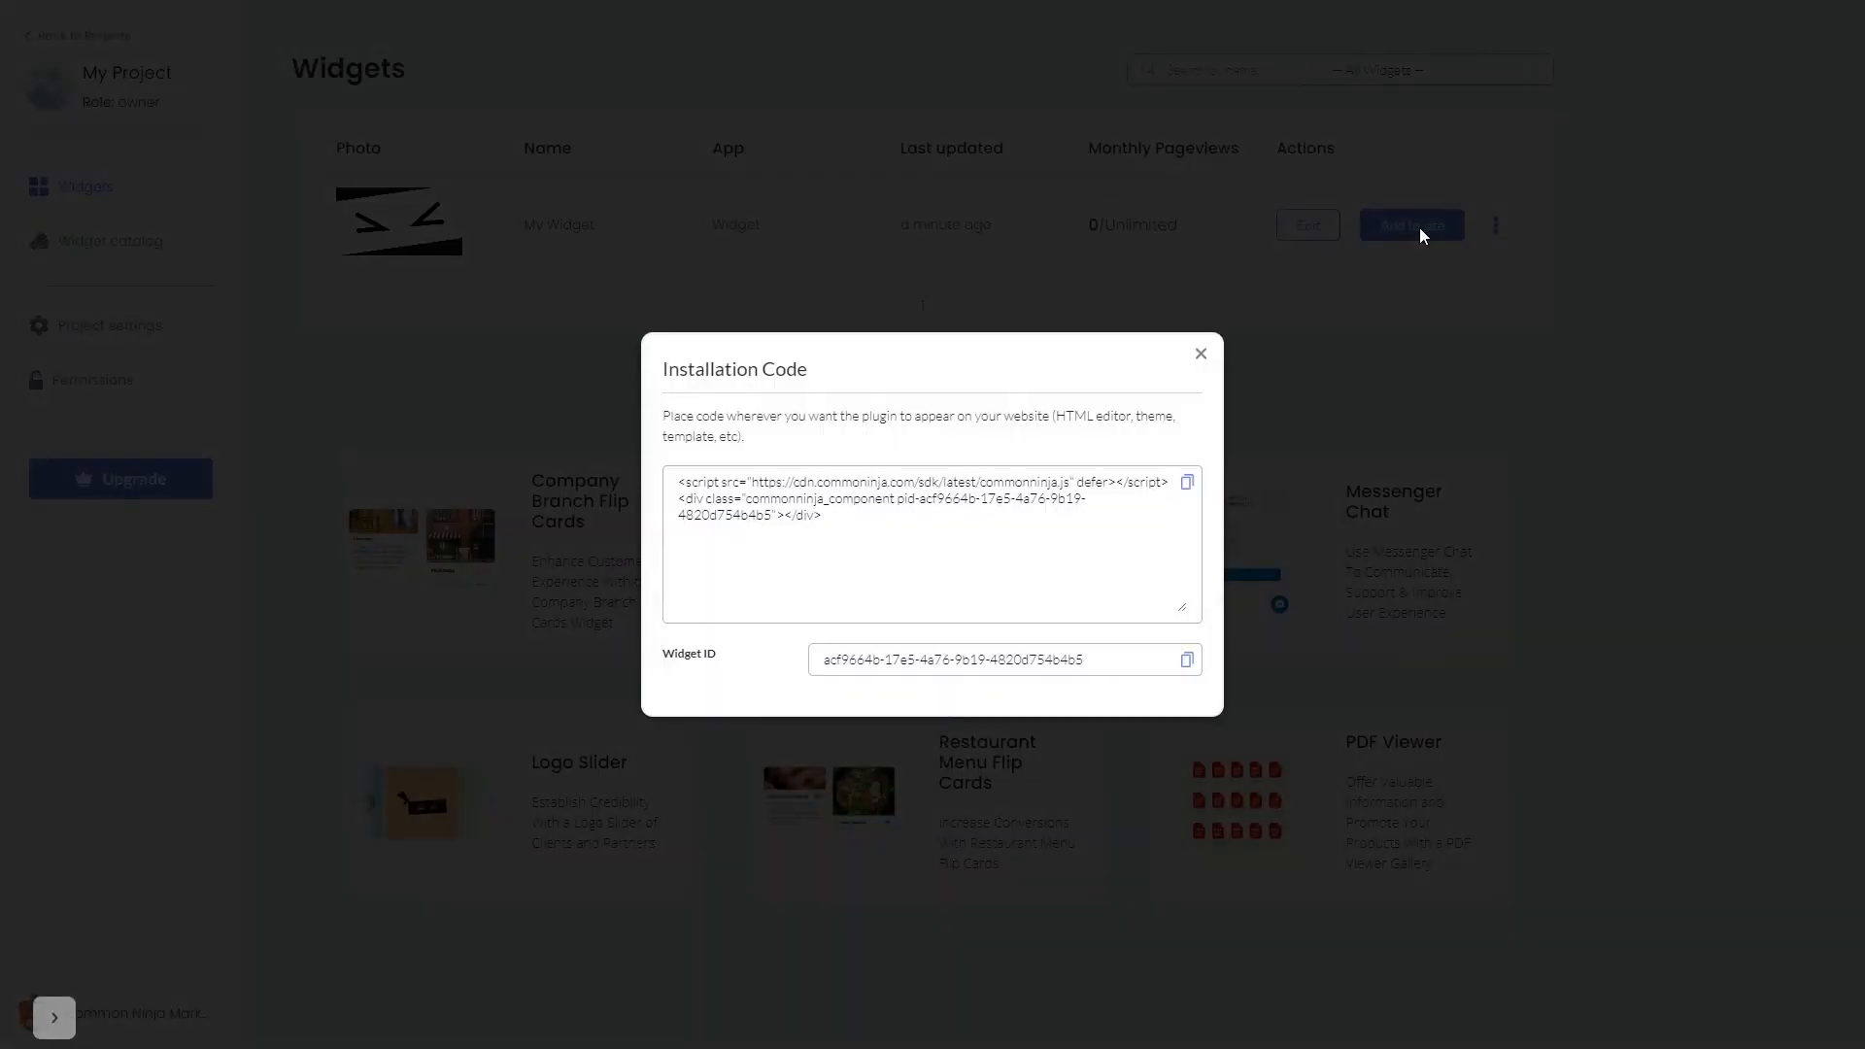
{"action": "left_click", "coordinate": [1189, 486]}
{"action": "left_click", "coordinate": [1189, 485]}
{"action": "left_click", "coordinate": [1202, 355]}
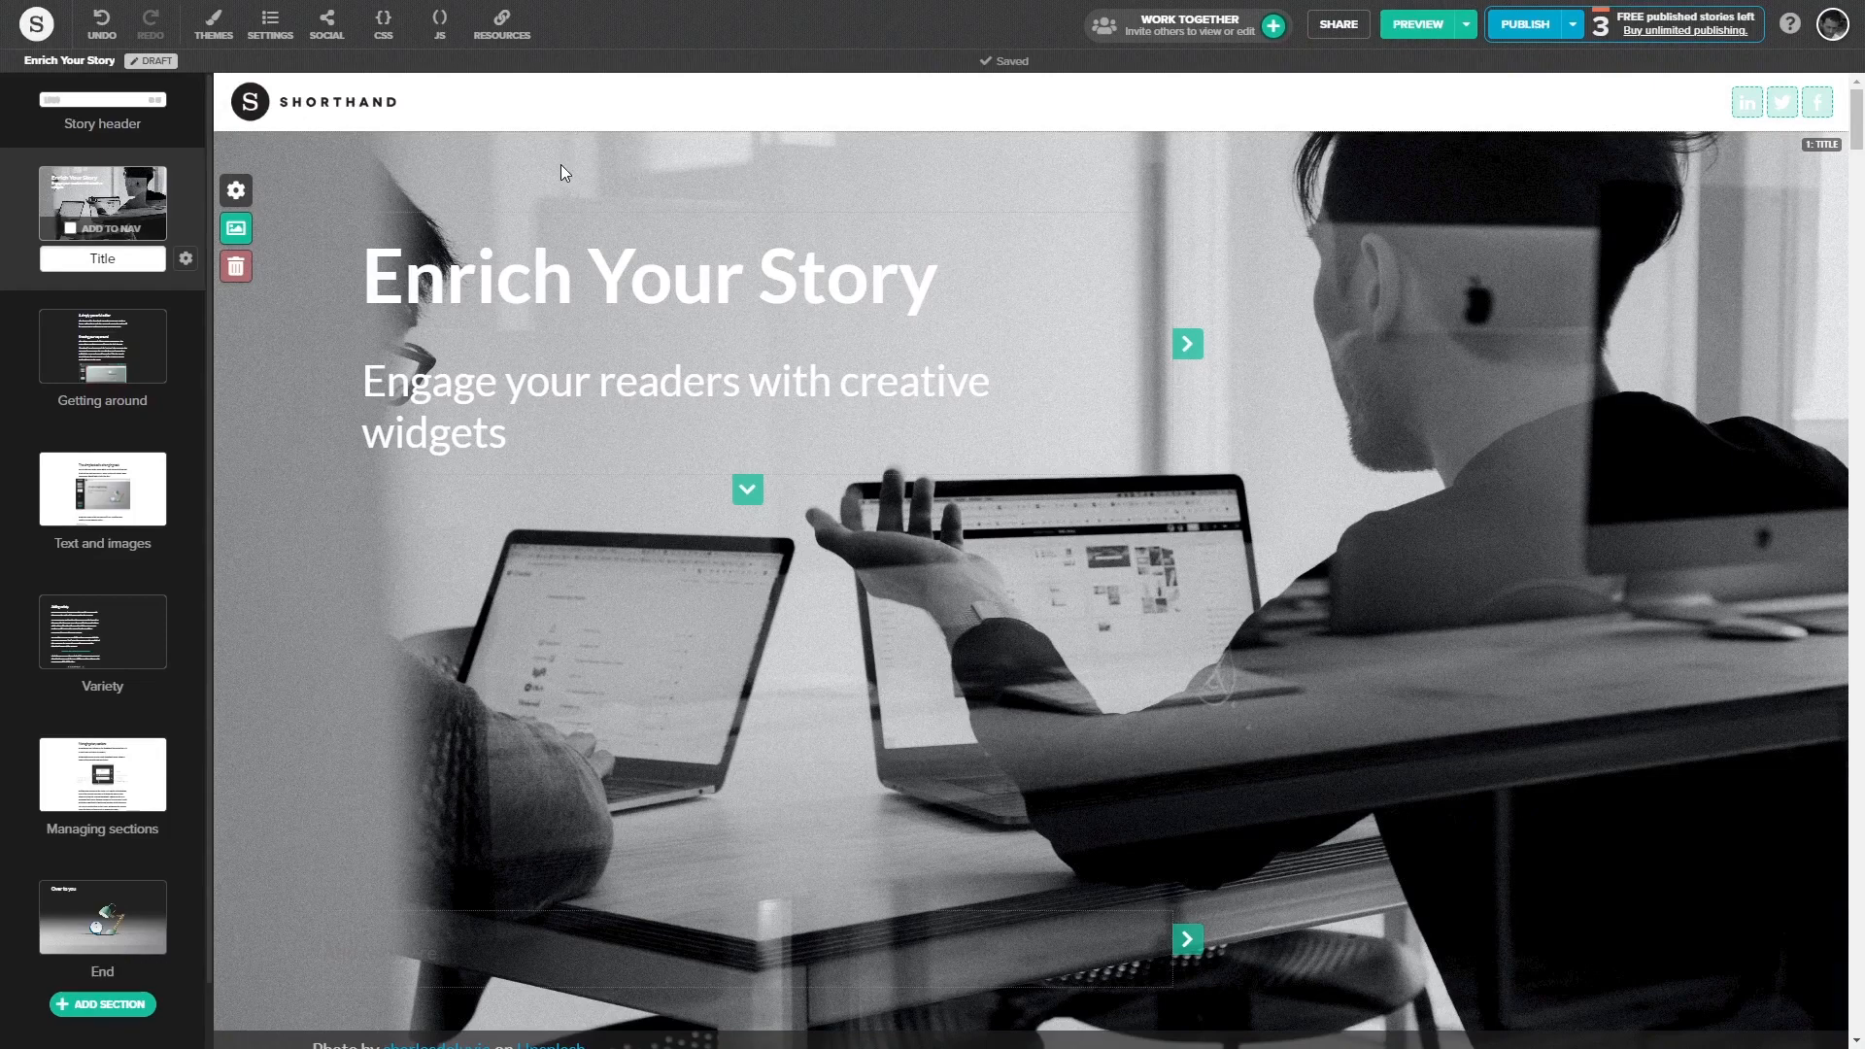
Step: In the Shorthand story editor, paste the installation code into the story's JavaScript and cut out the div line, keeping only the commonninja.js script
{"action": "left_click", "coordinate": [441, 26]}
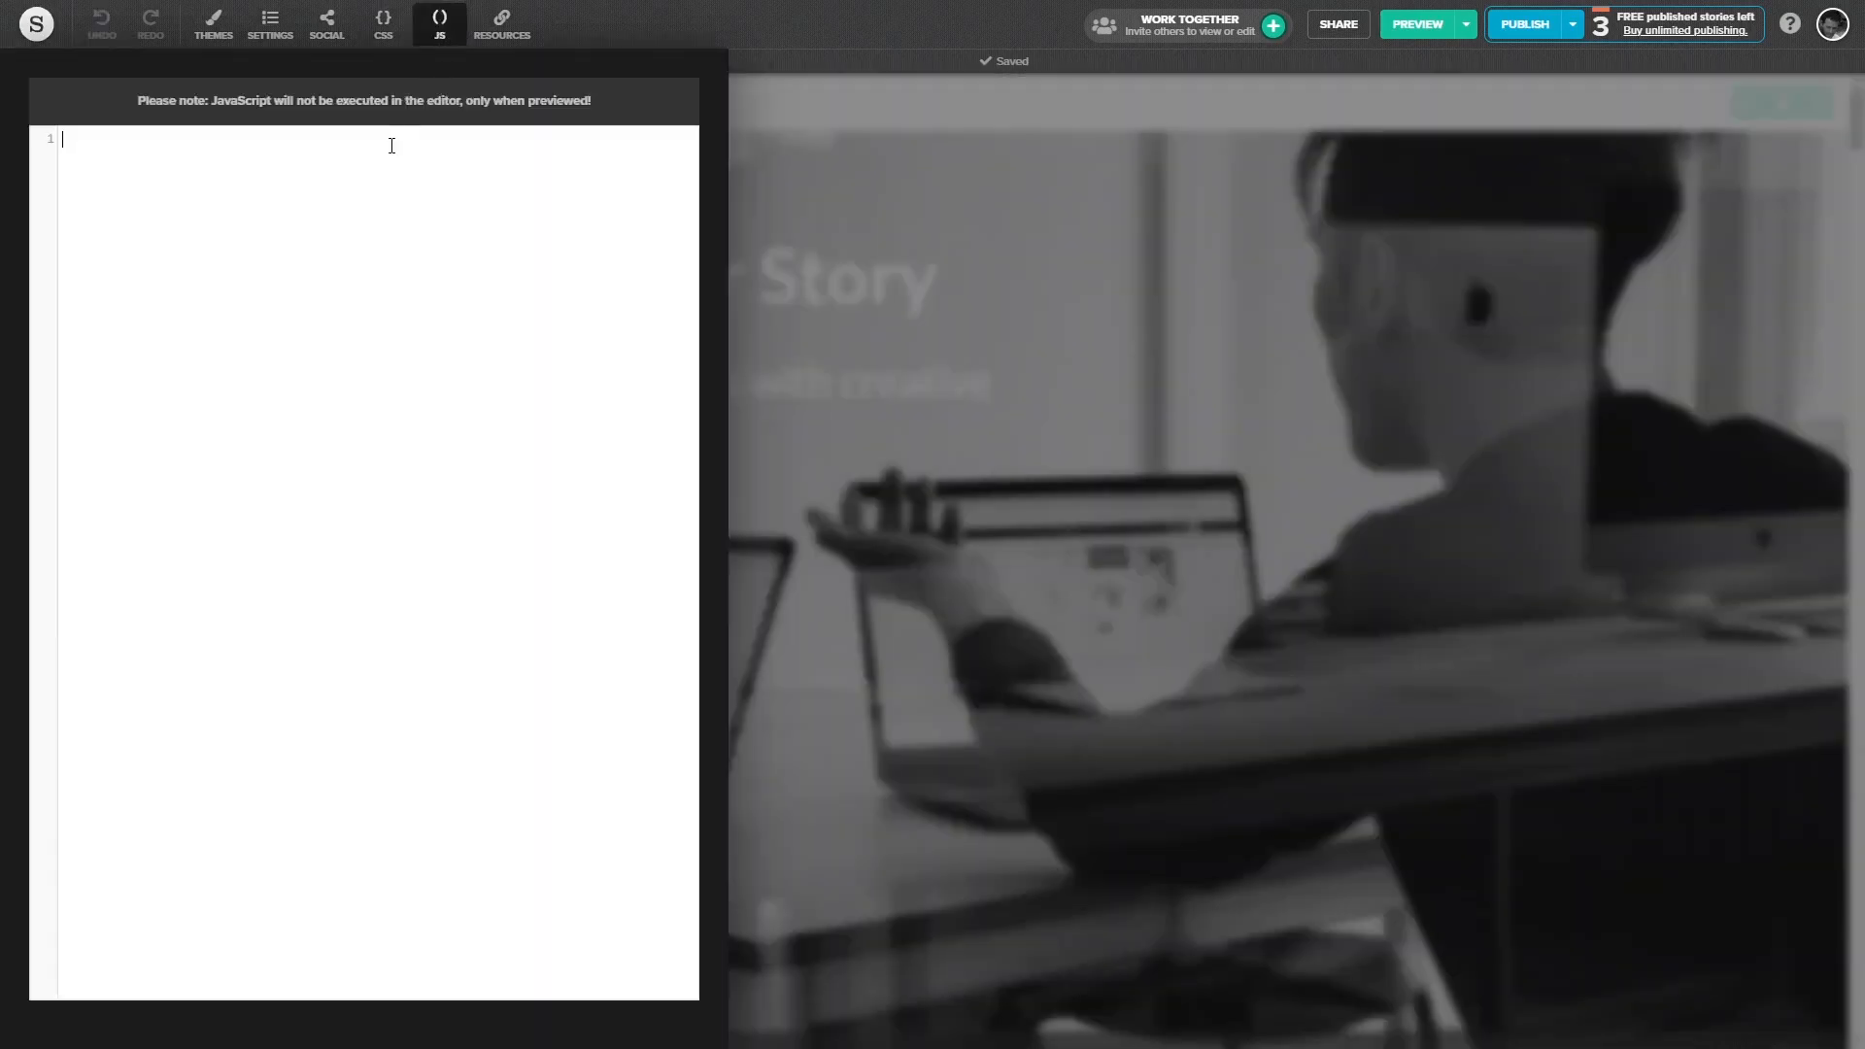
{"action": "key", "text": "ctrl+v"}
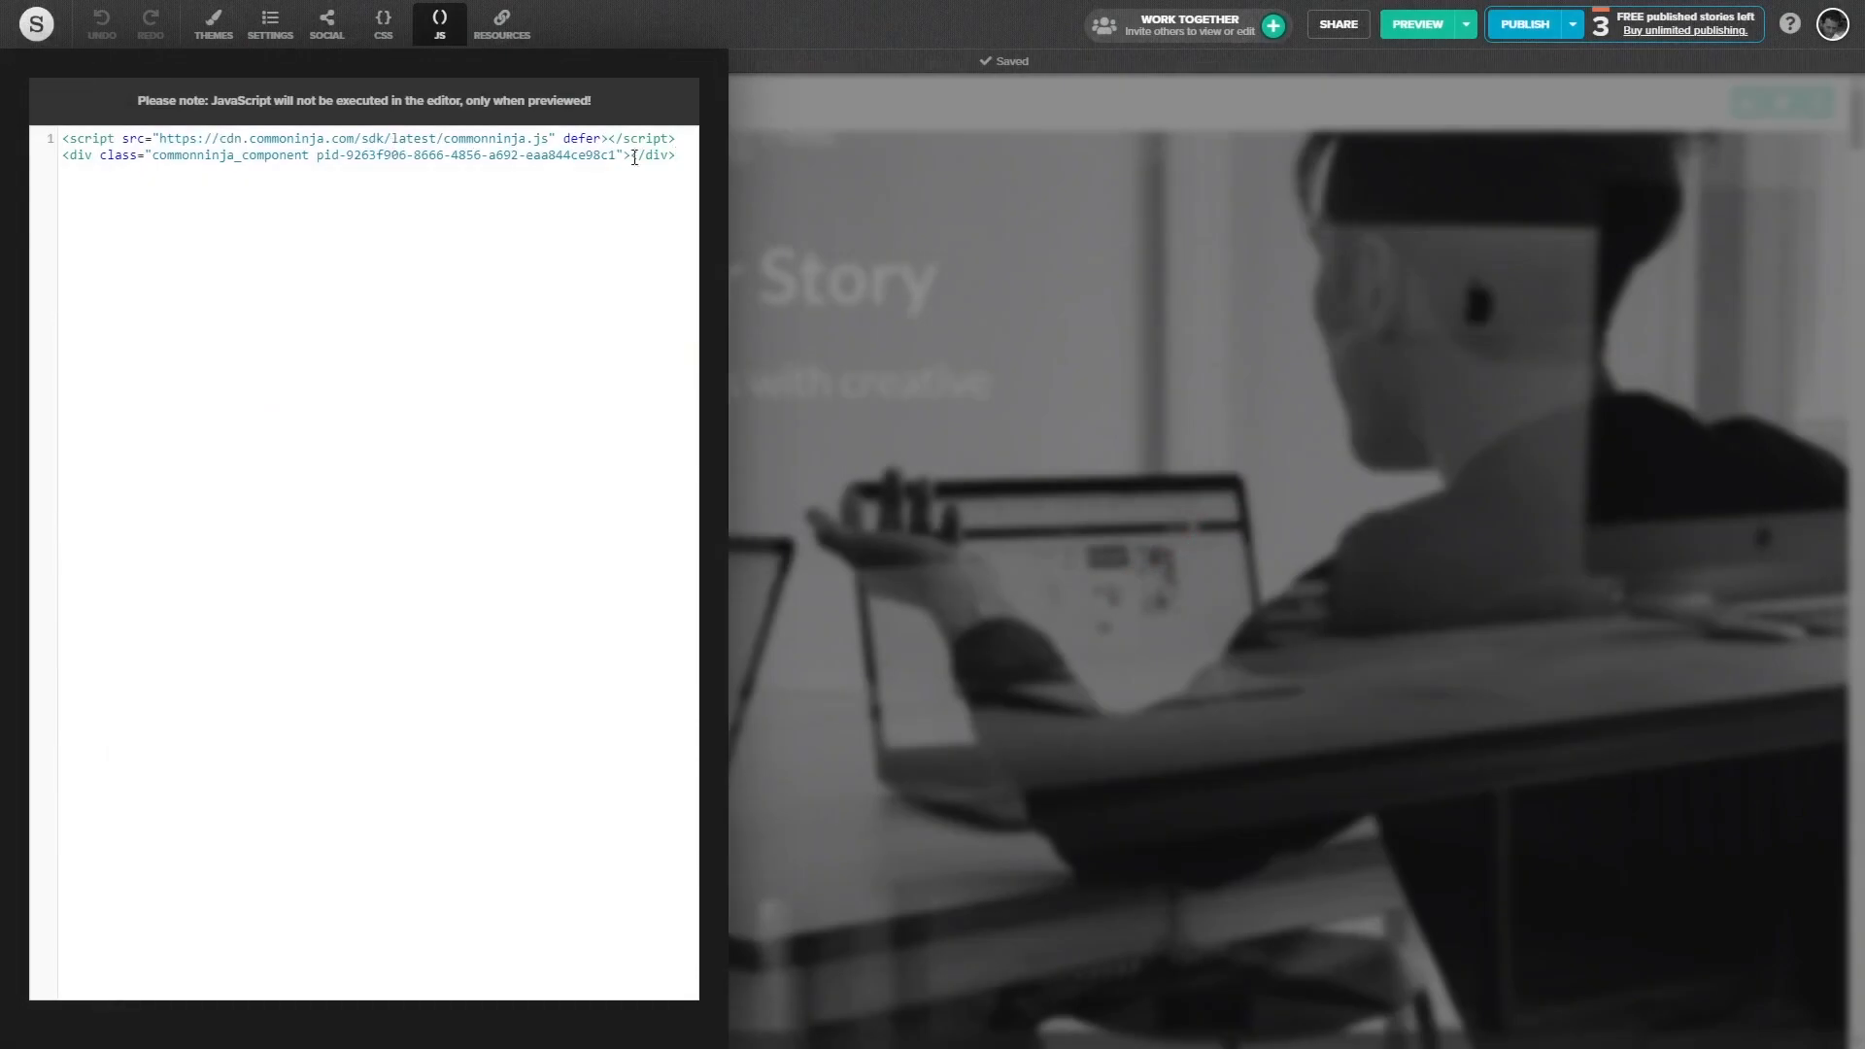
{"action": "left_click_drag", "start_coordinate": [688, 159], "coordinate": [43, 160]}
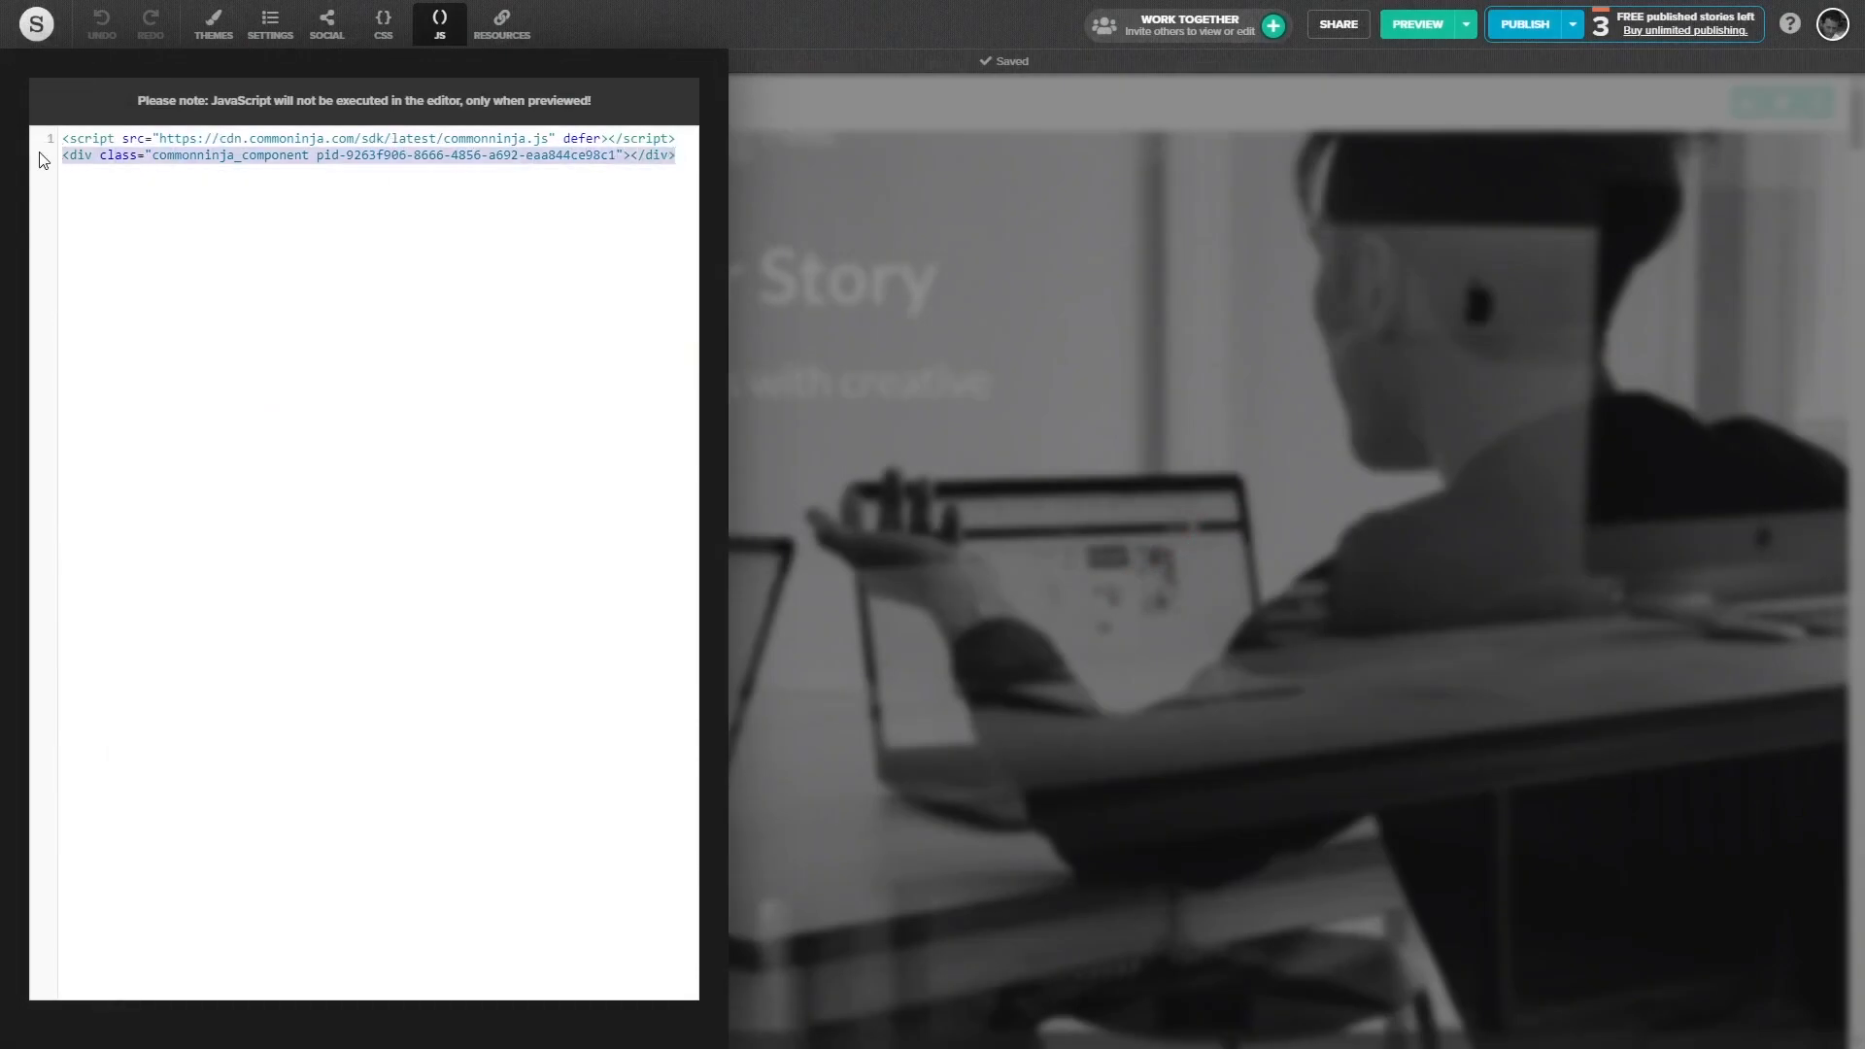
{"action": "key", "text": "BackSpace"}
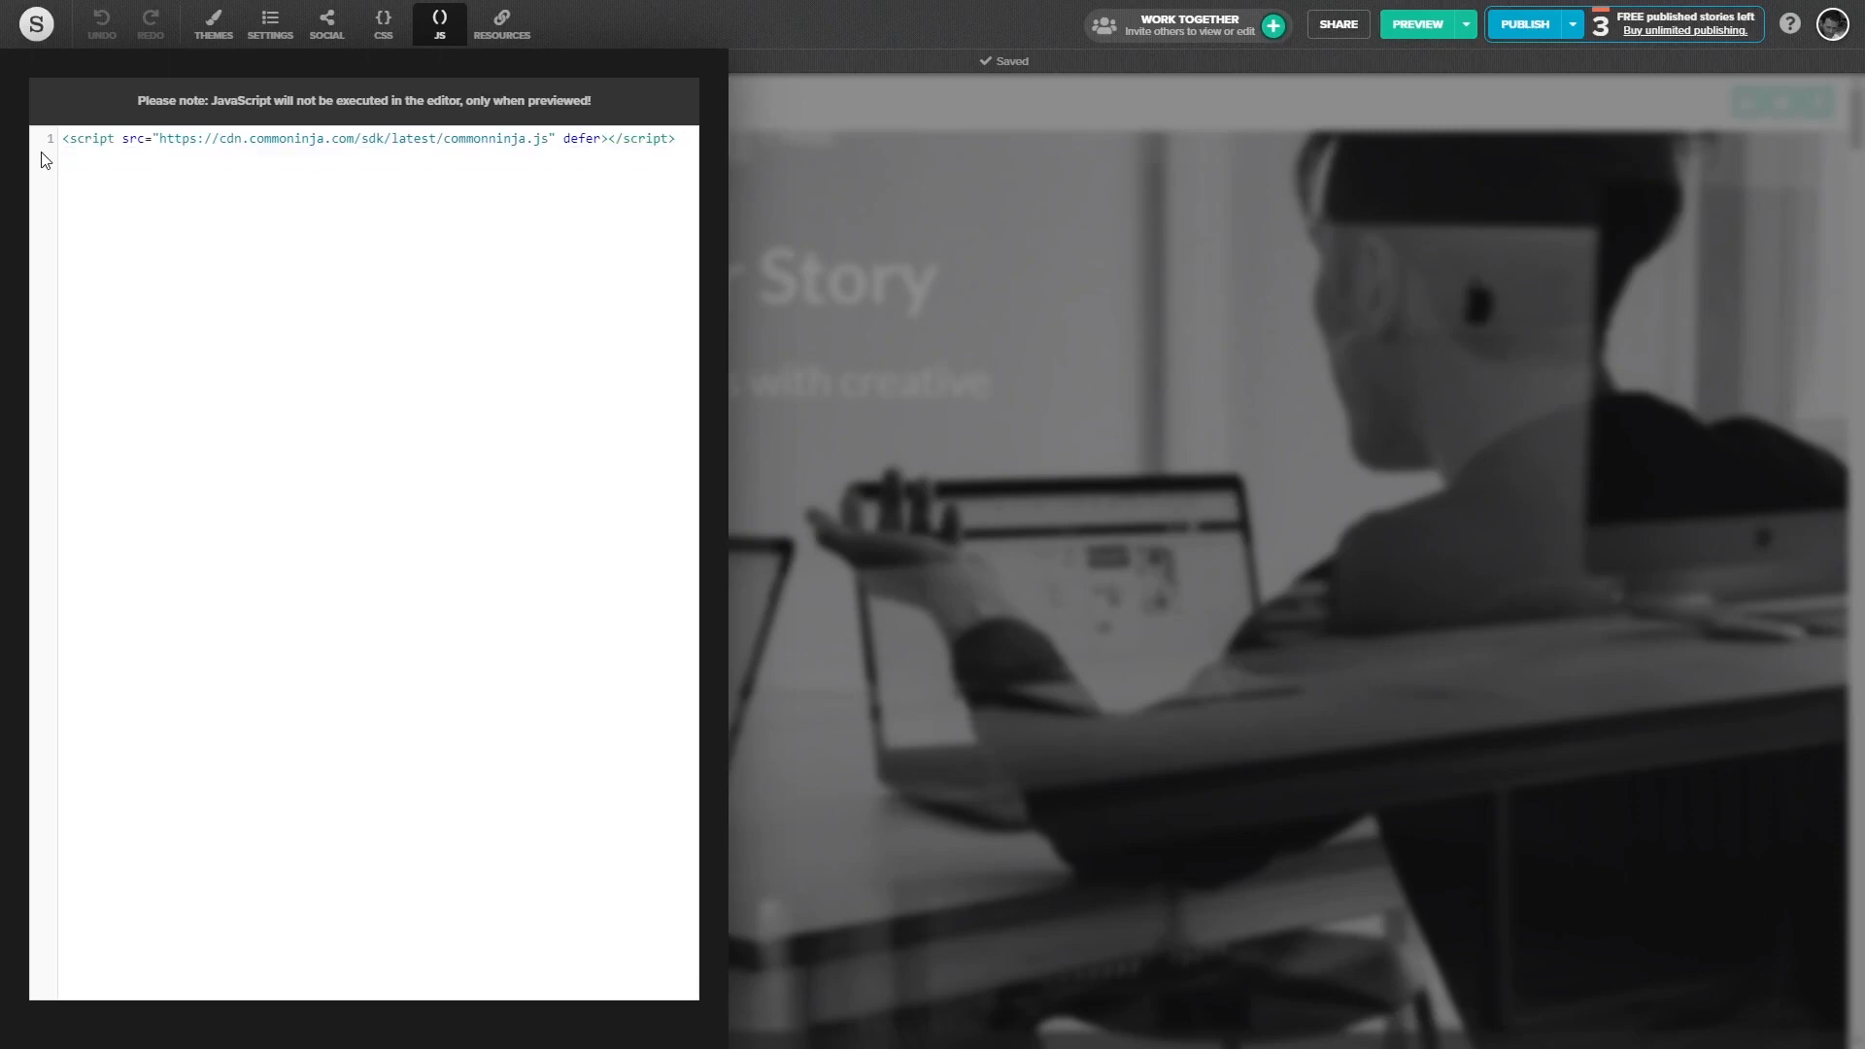
{"action": "left_click", "coordinate": [836, 227]}
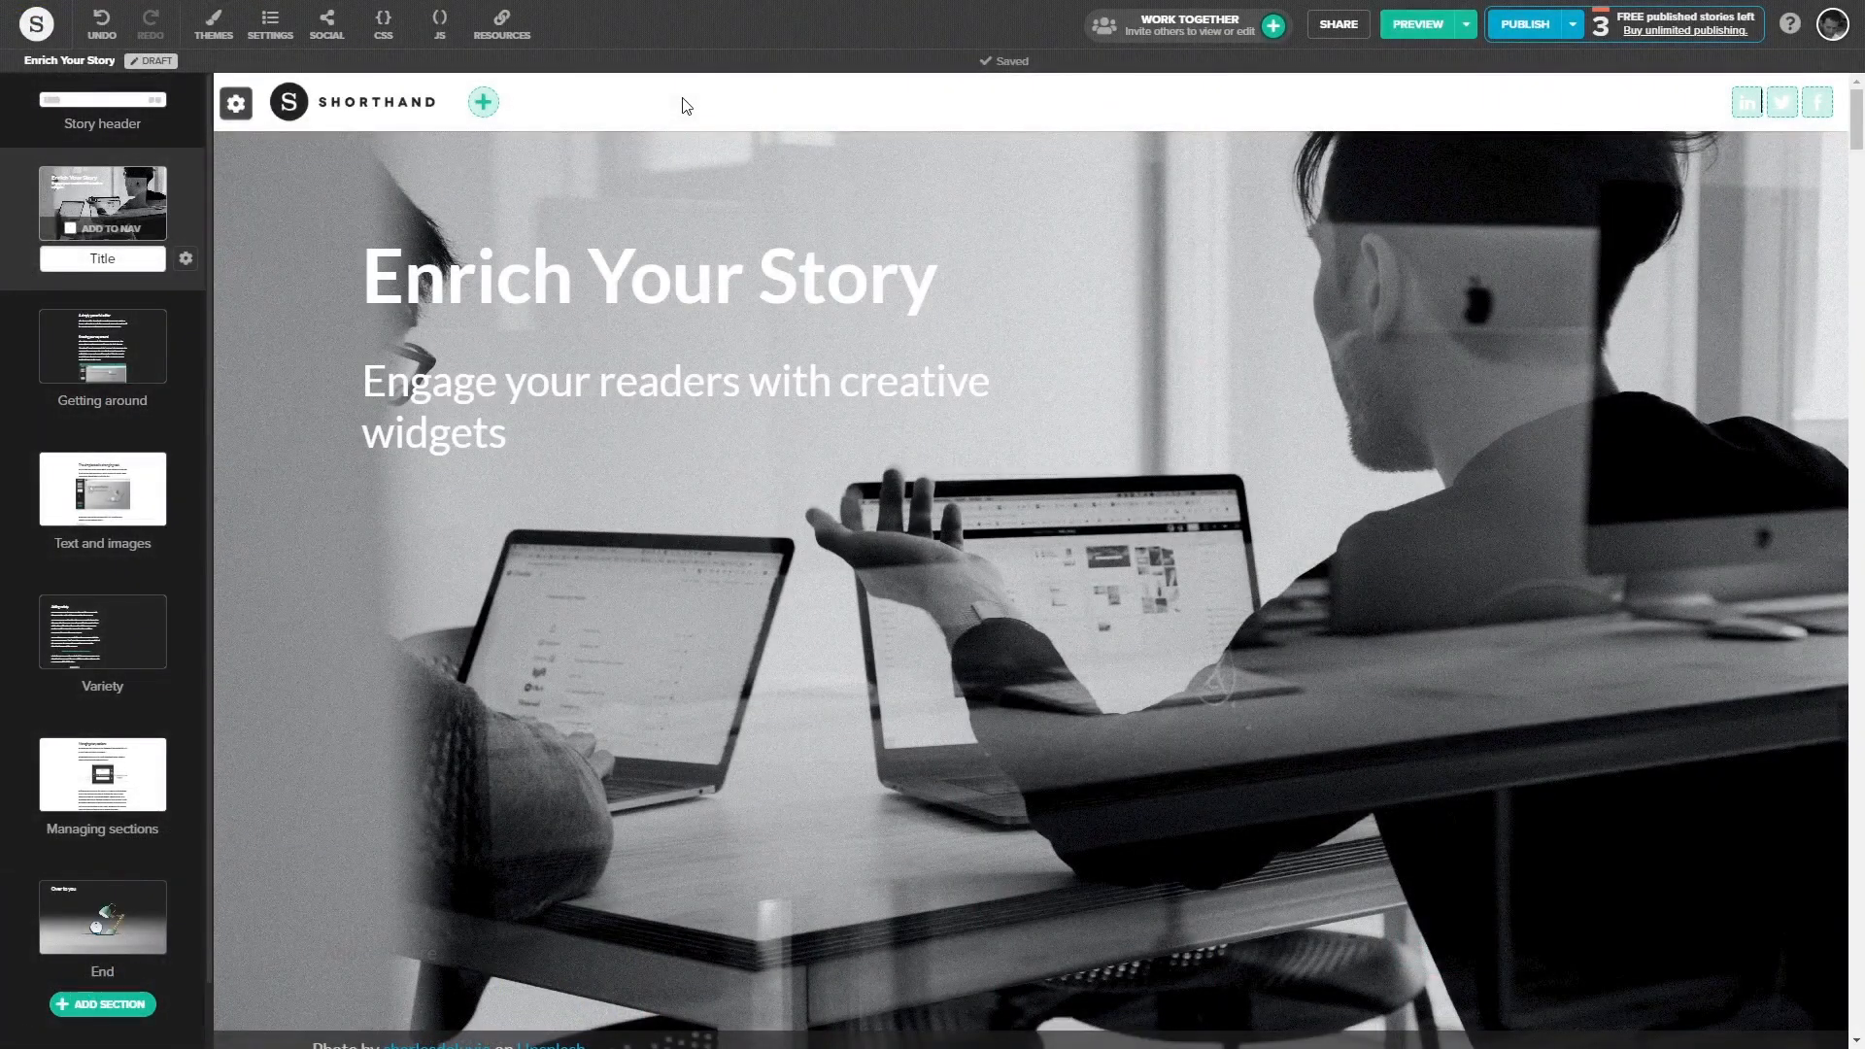
Step: Insert a custom HTML block below the title section's subtitle, containing the commonninja_component div, and save it
{"action": "mouse_move", "coordinate": [812, 388]}
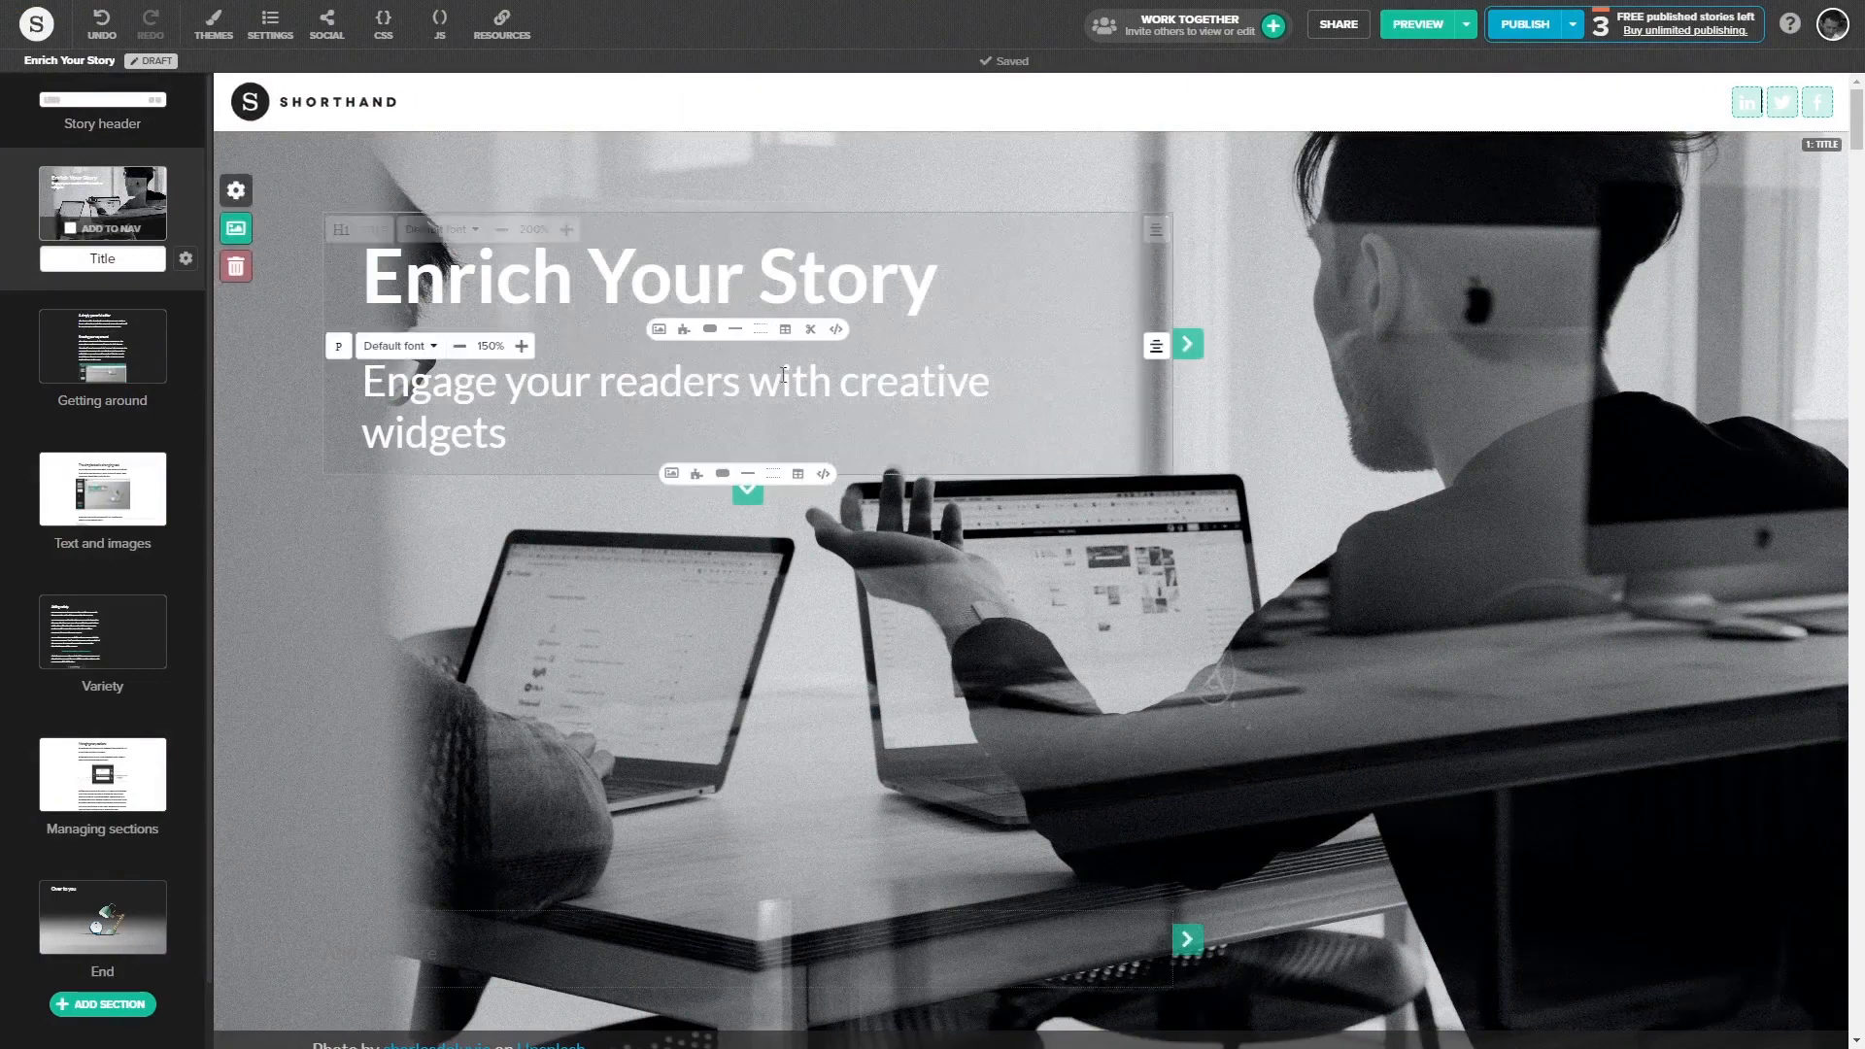
{"action": "left_click", "coordinate": [823, 476]}
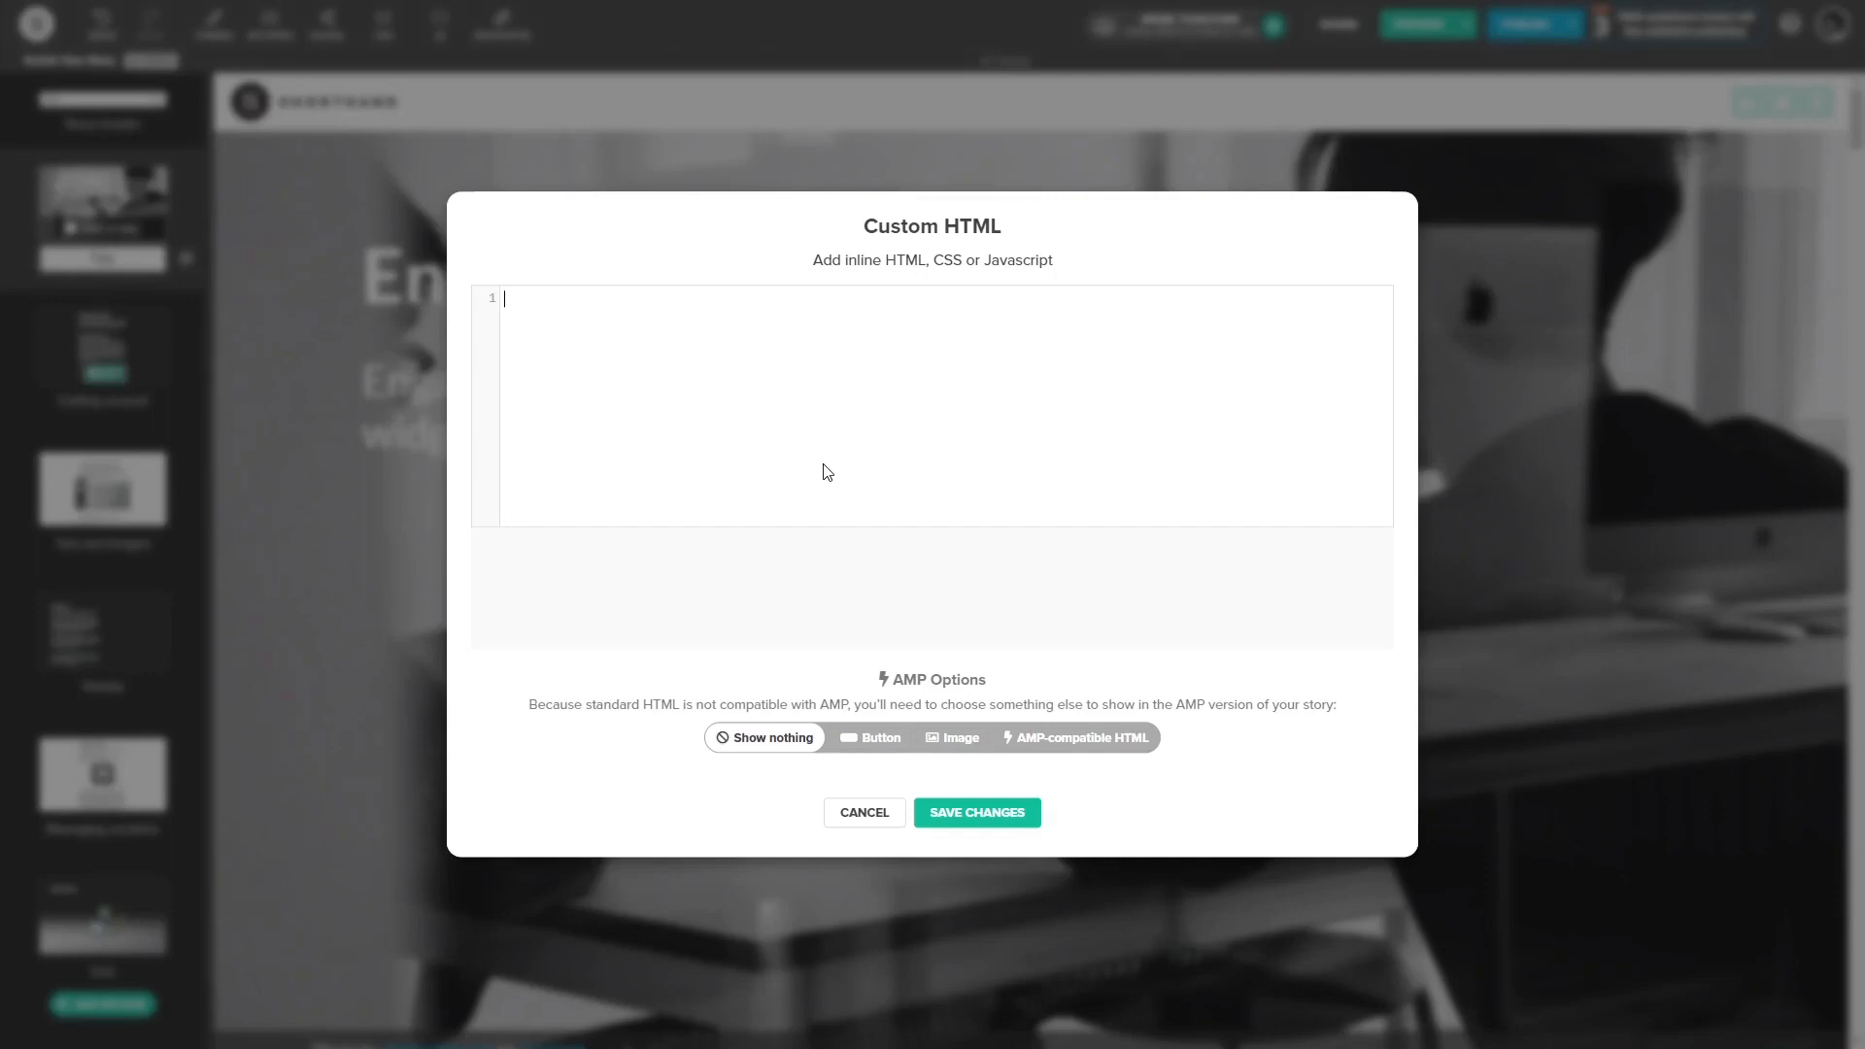
{"action": "key", "text": "ctrl+v"}
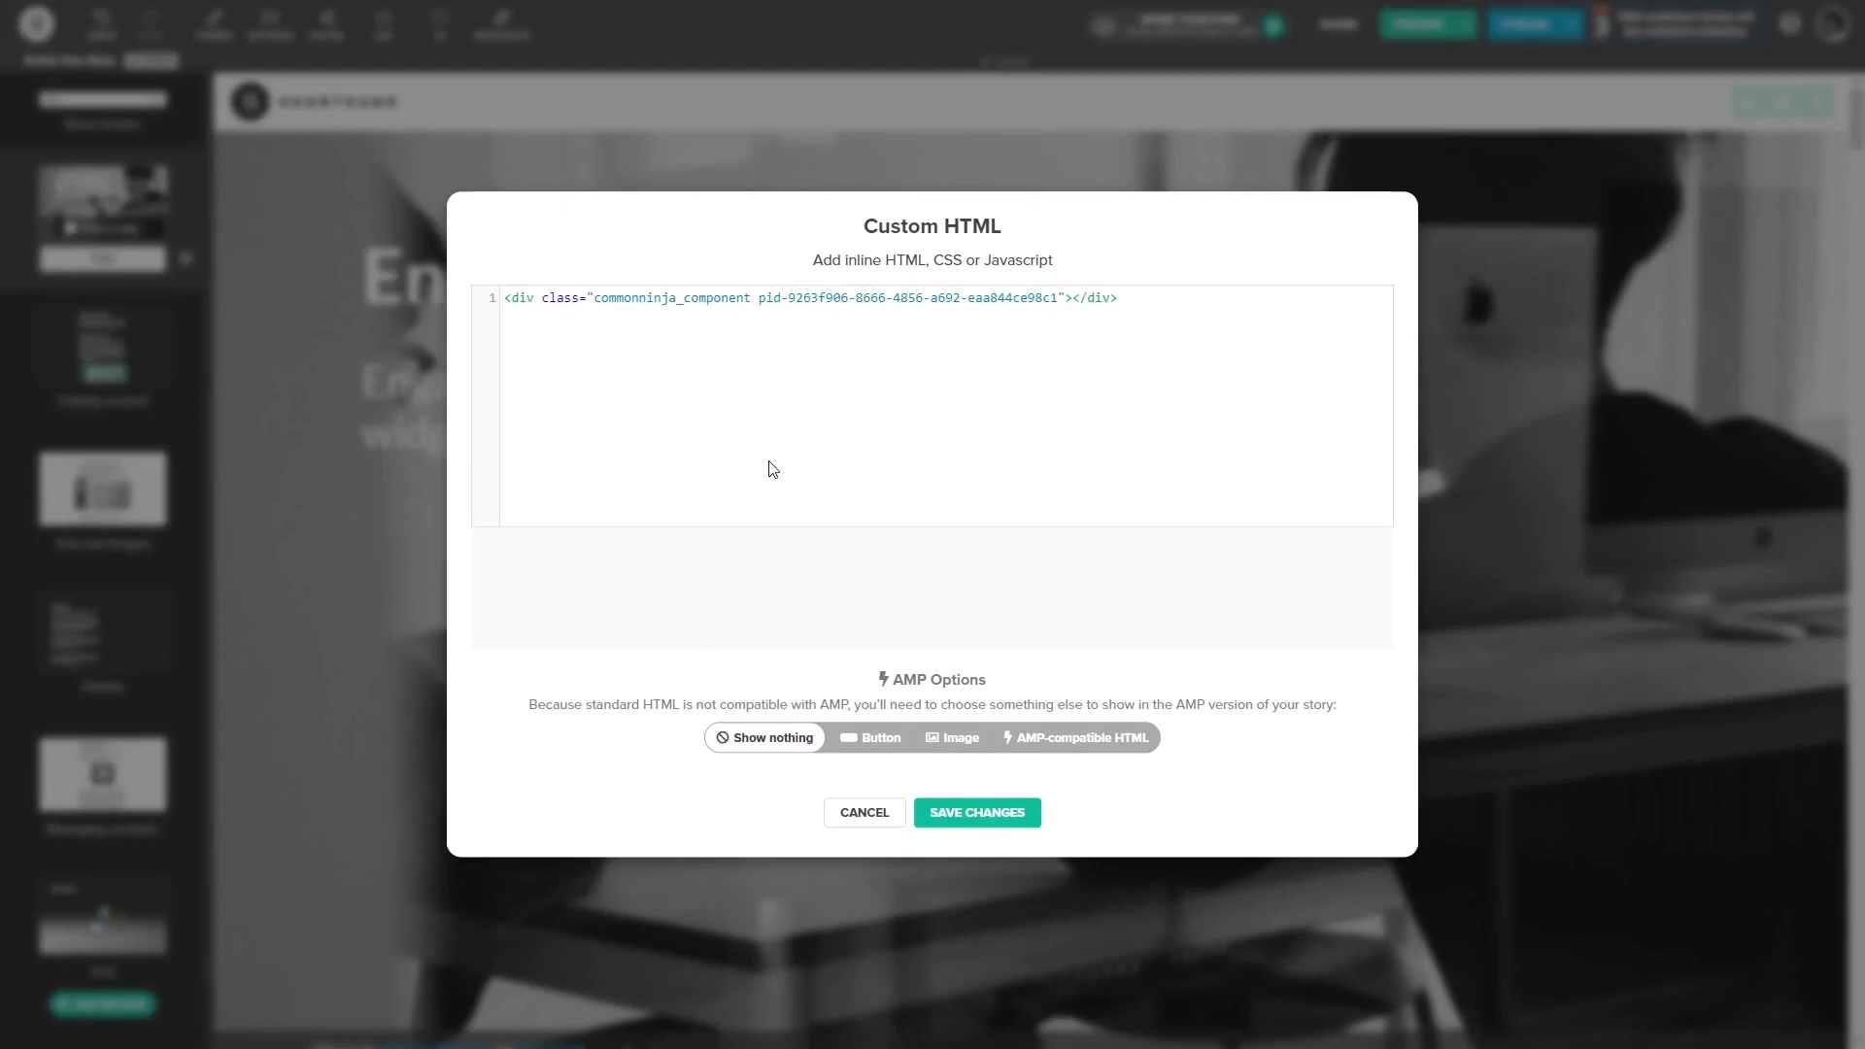
{"action": "left_click", "coordinate": [971, 816]}
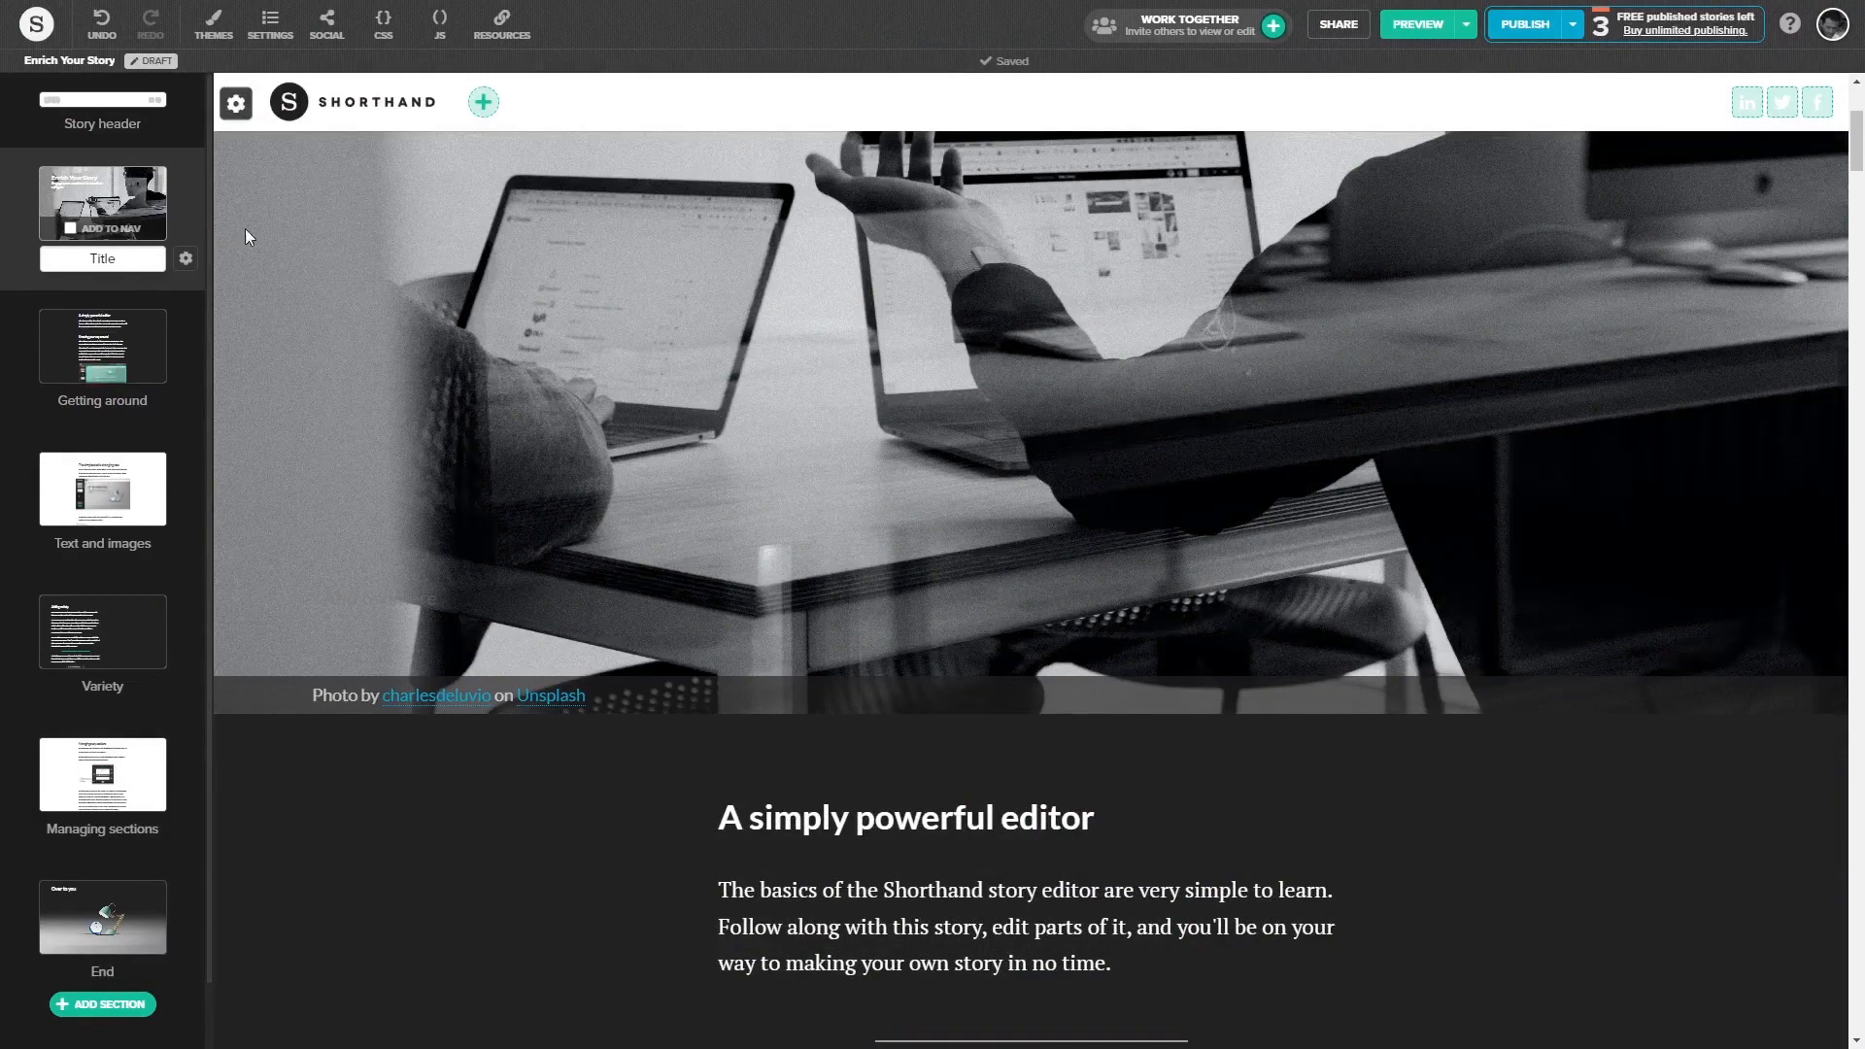
Step: Add a Custom HTML section between the Title and Getting around sections and paste the widget's div code into it
{"action": "mouse_move", "coordinate": [109, 283]}
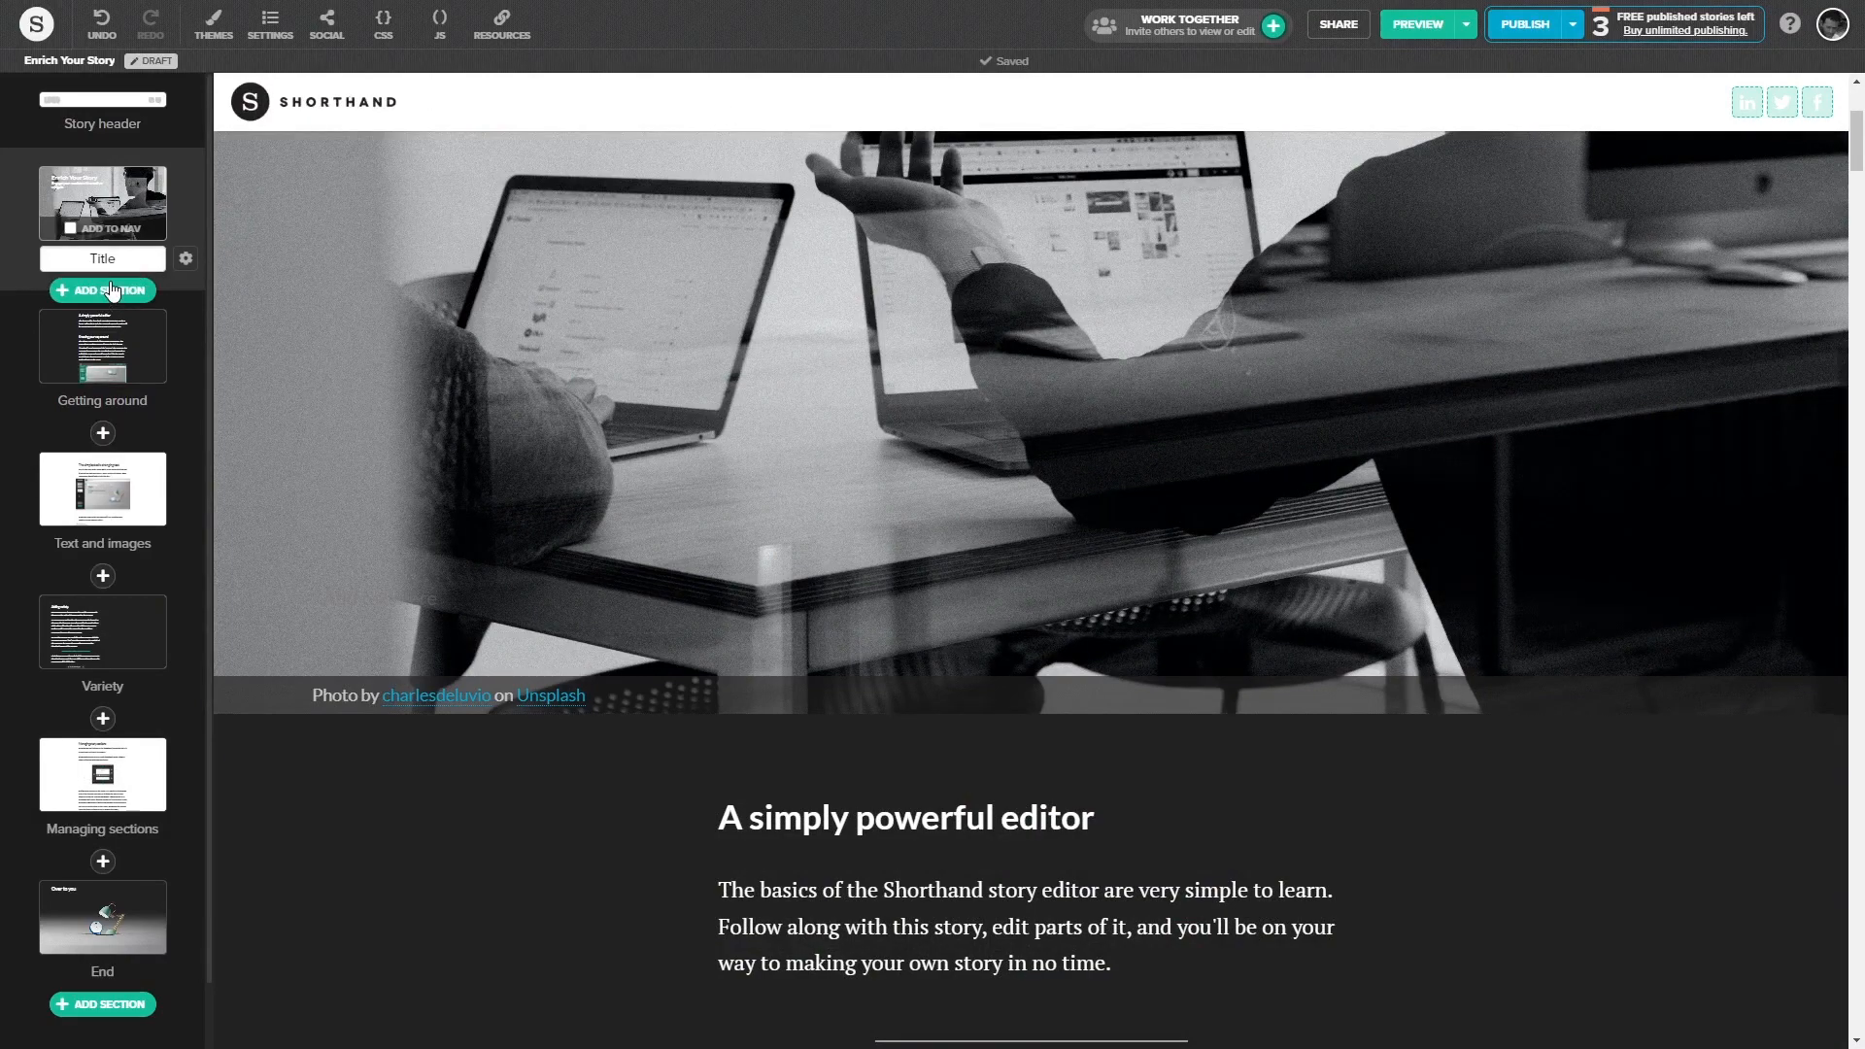
{"action": "left_click", "coordinate": [110, 290]}
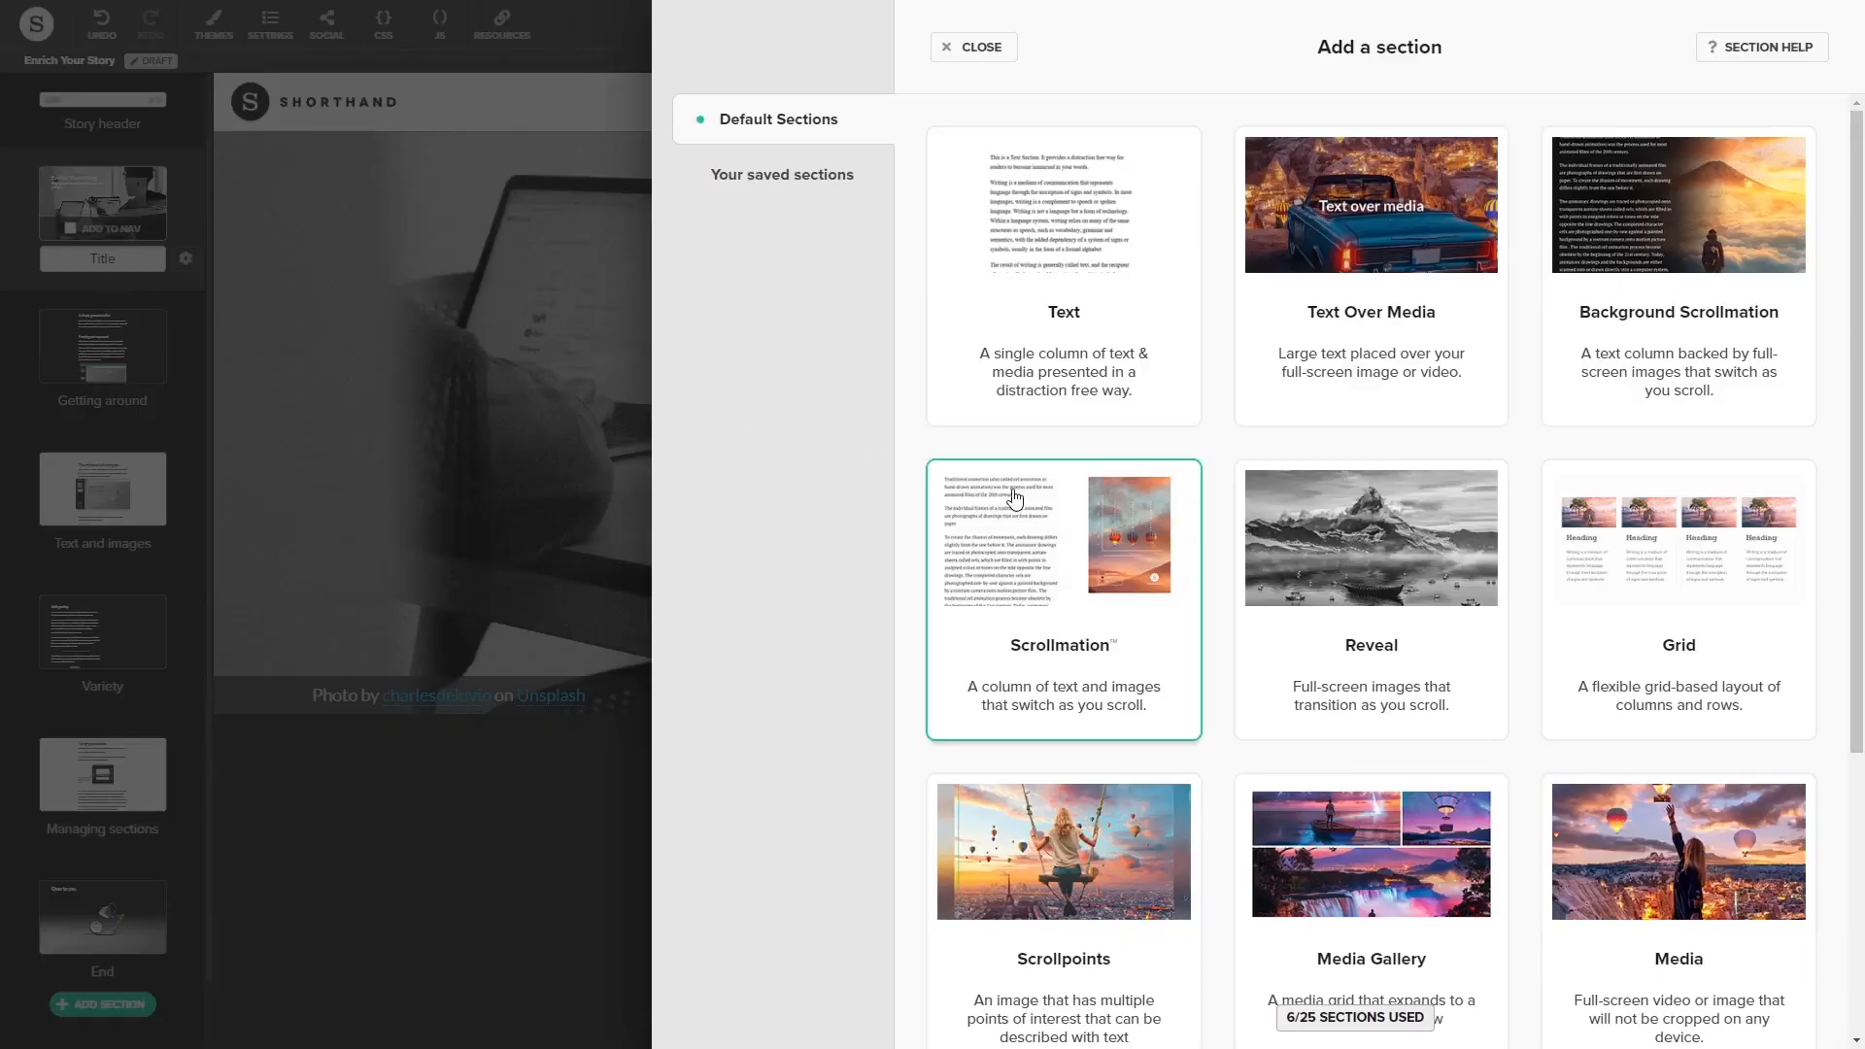
{"action": "scroll", "coordinate": [1015, 497], "scroll_direction": "down", "scroll_amount": 5}
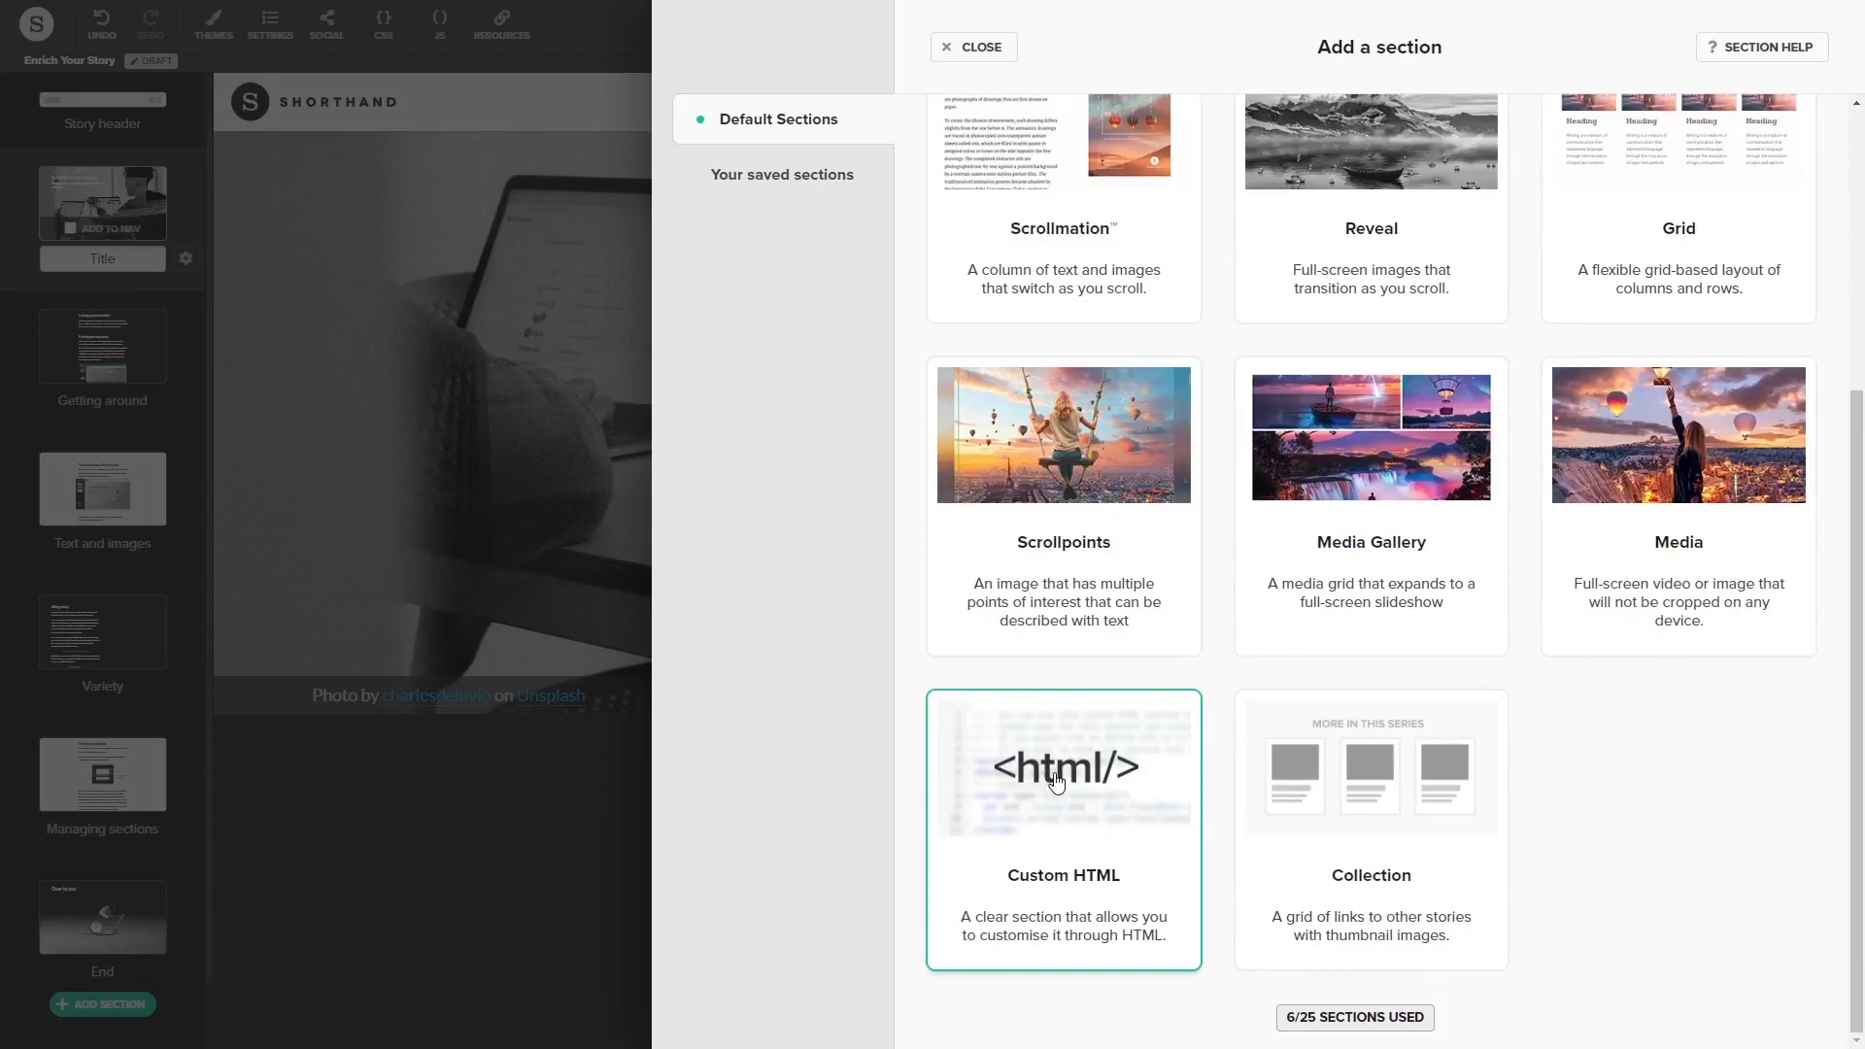
{"action": "left_click", "coordinate": [1056, 782]}
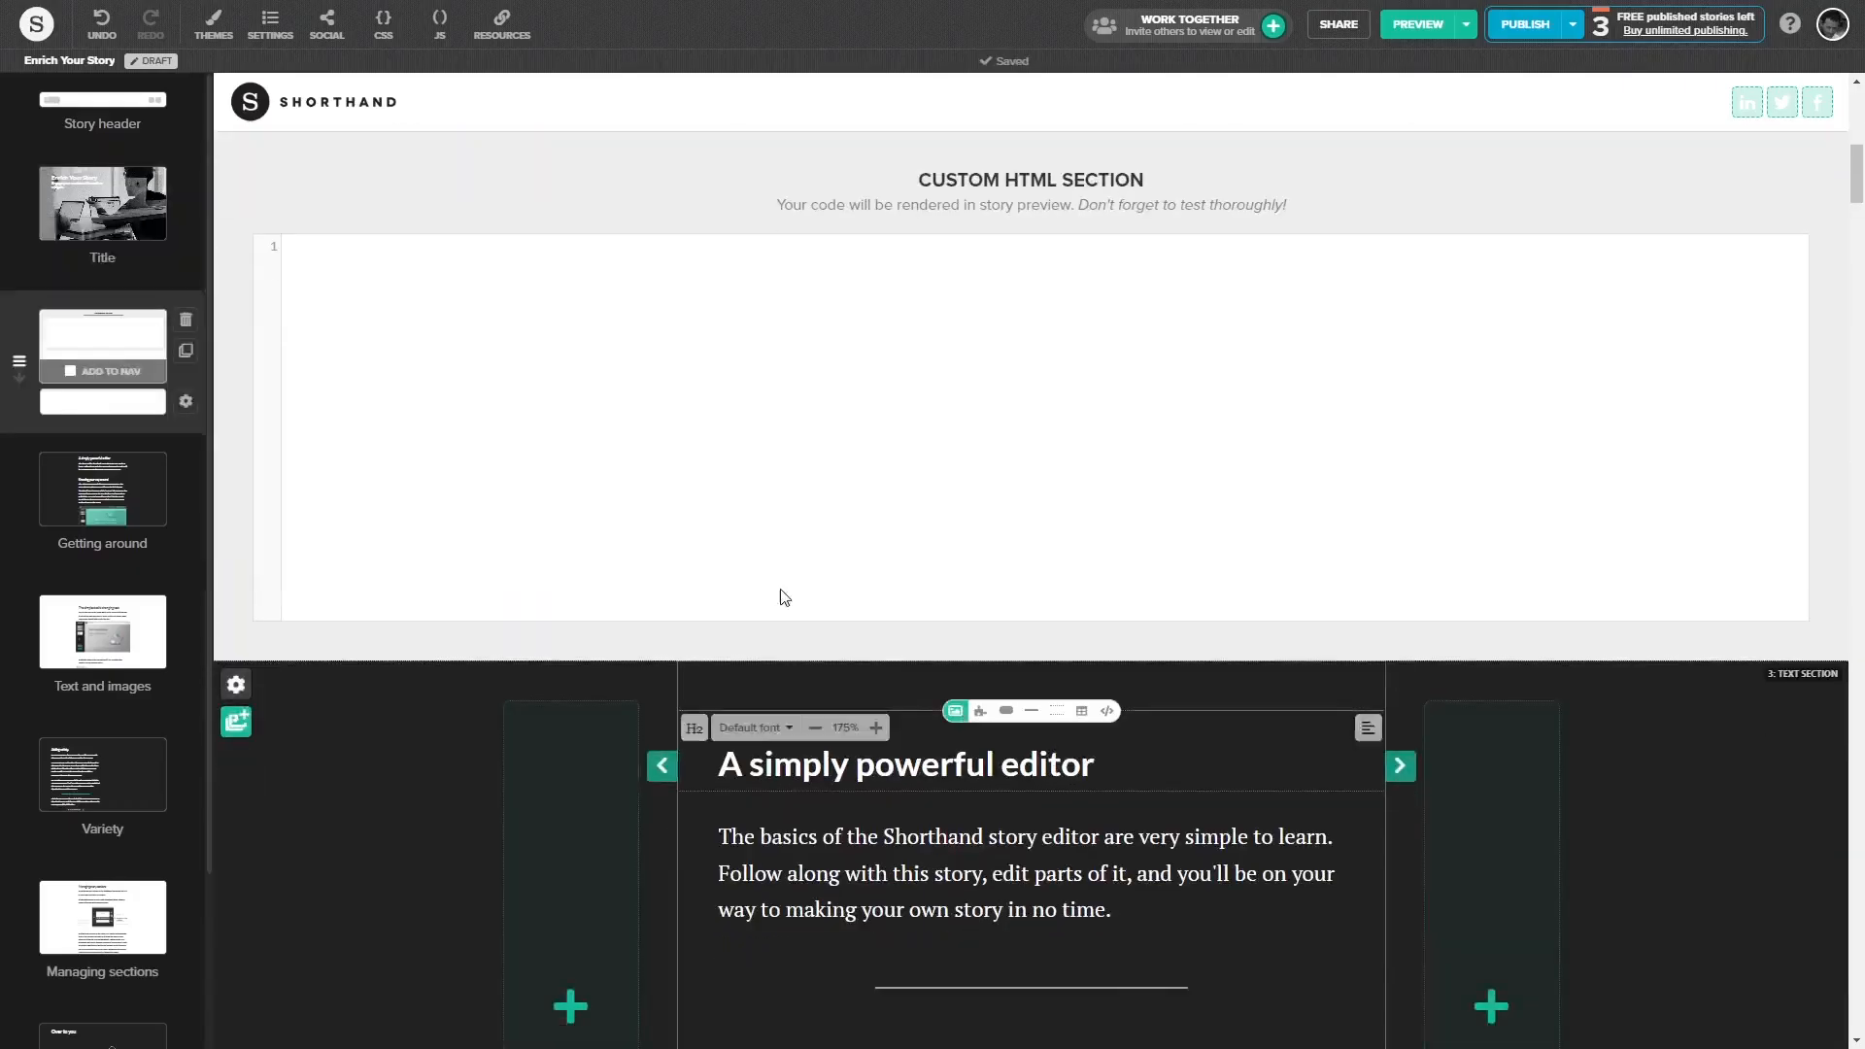
{"action": "left_click", "coordinate": [601, 319]}
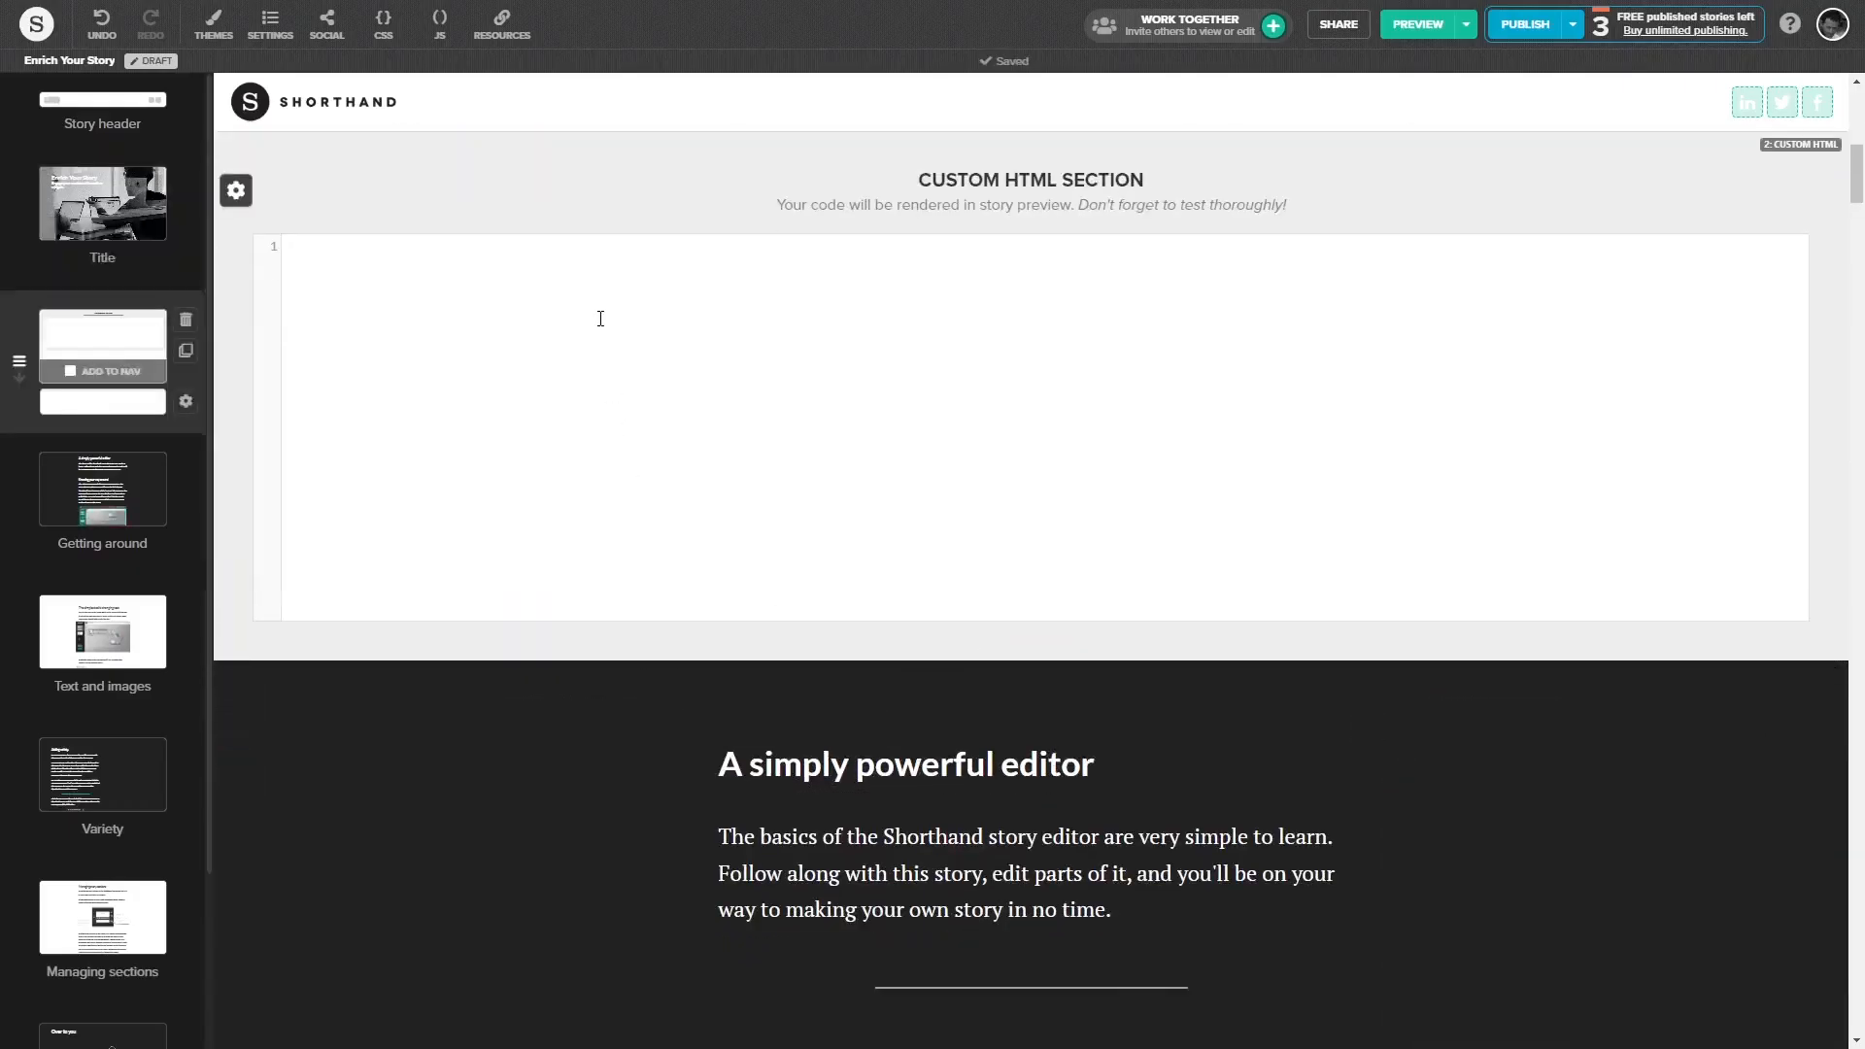
{"action": "key", "text": "ctrl+v"}
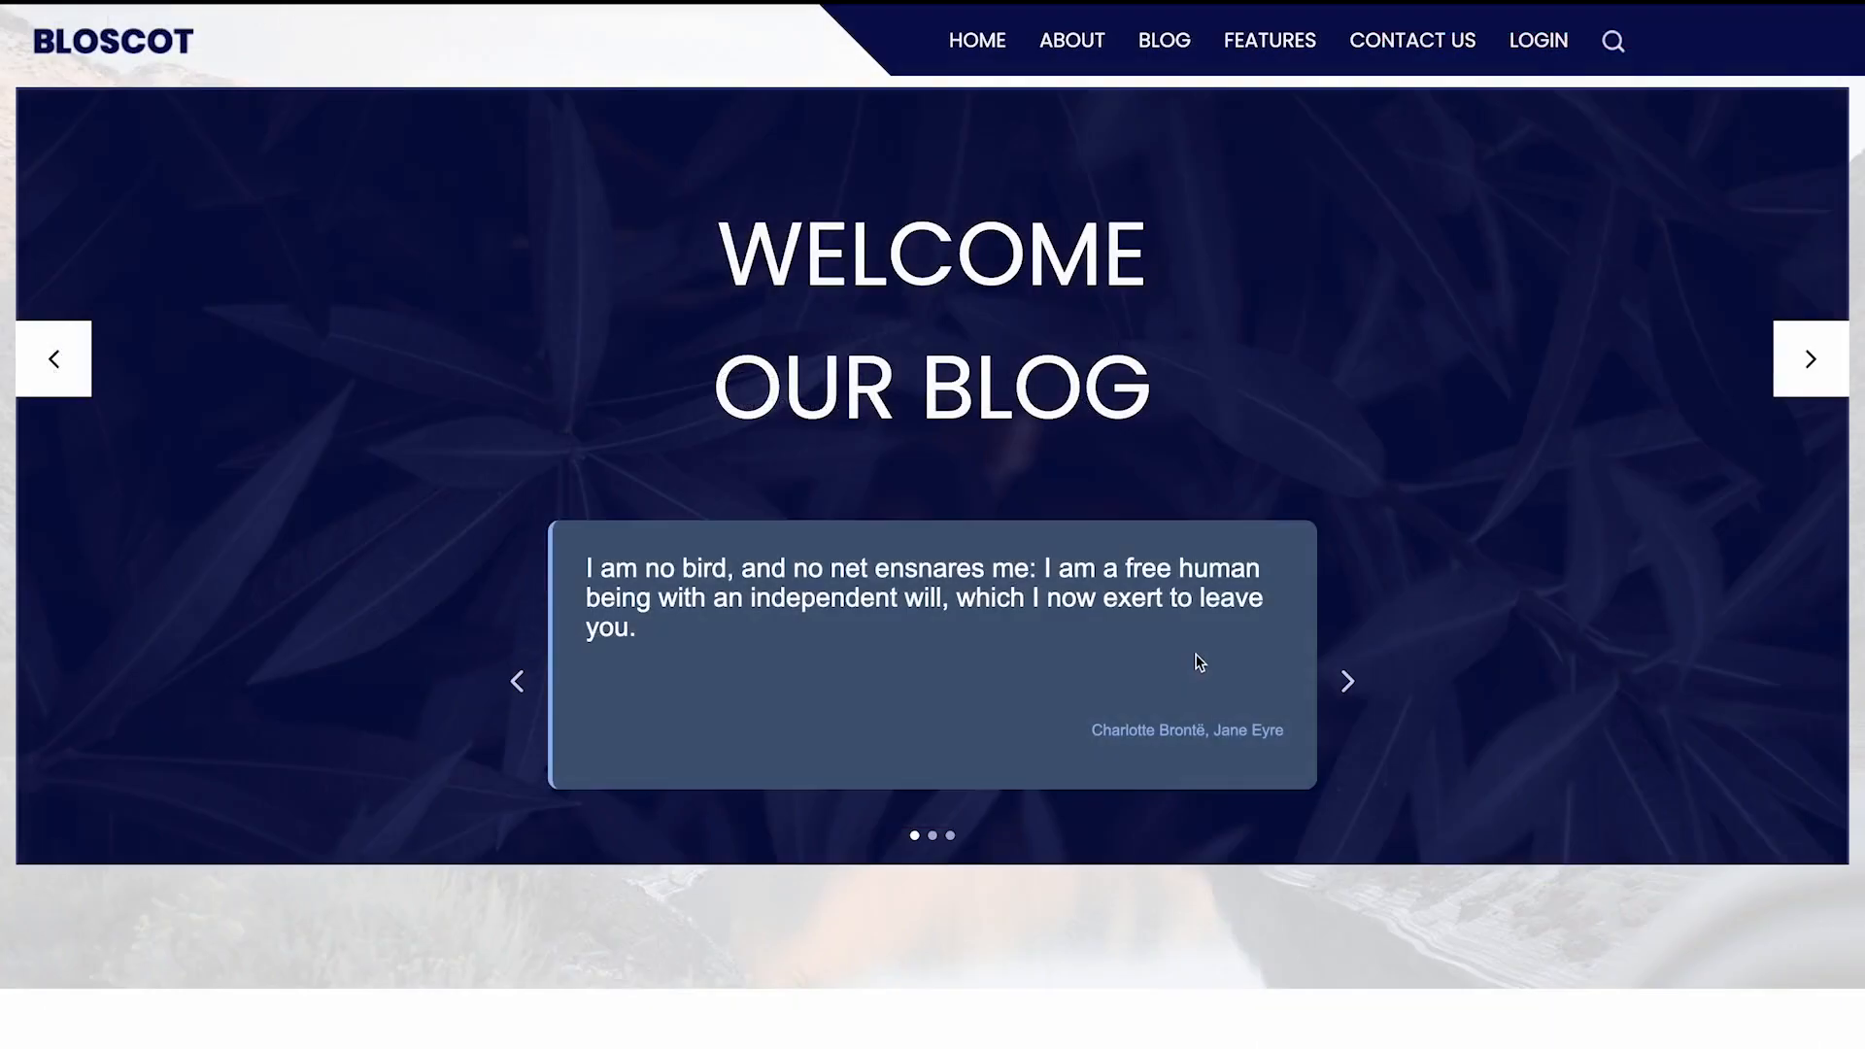
Step: Browse through the slides of the quotes carousels embedded on the sample websites
{"action": "left_click_drag", "start_coordinate": [1199, 657], "coordinate": [755, 657]}
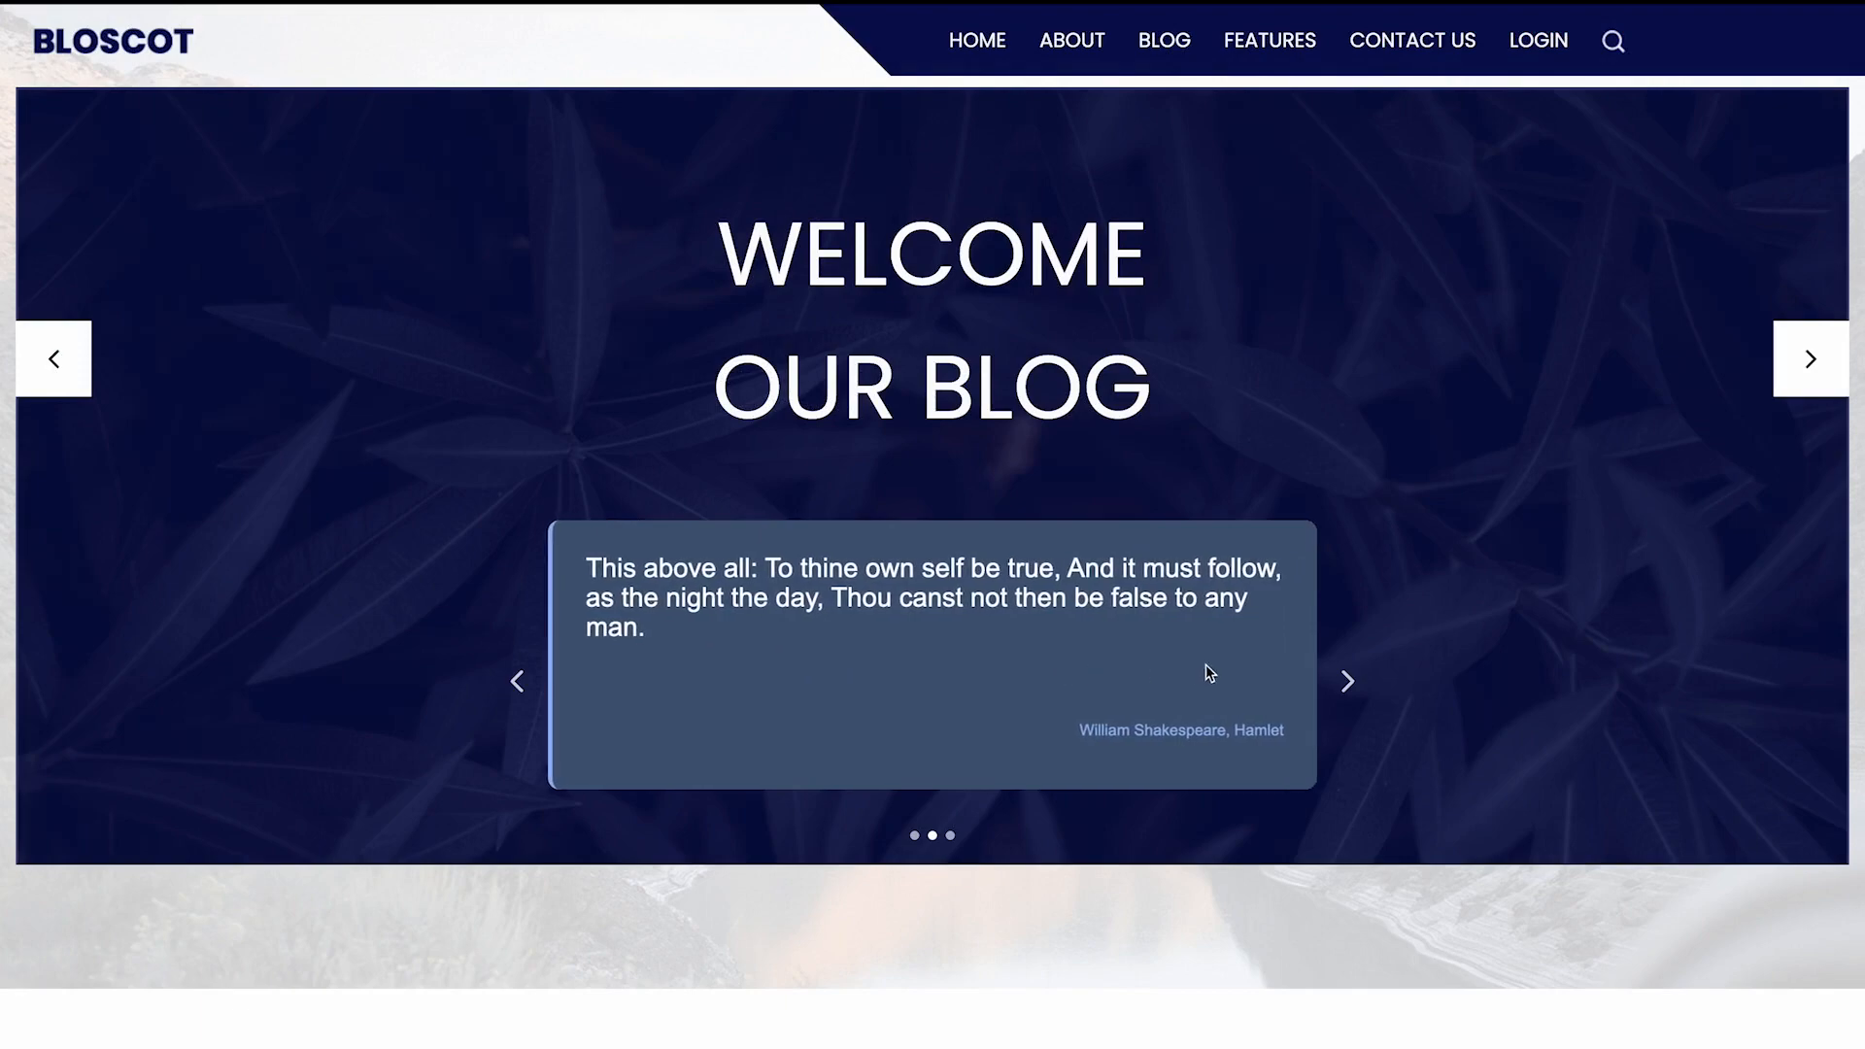
{"action": "left_click_drag", "start_coordinate": [1204, 665], "coordinate": [678, 668]}
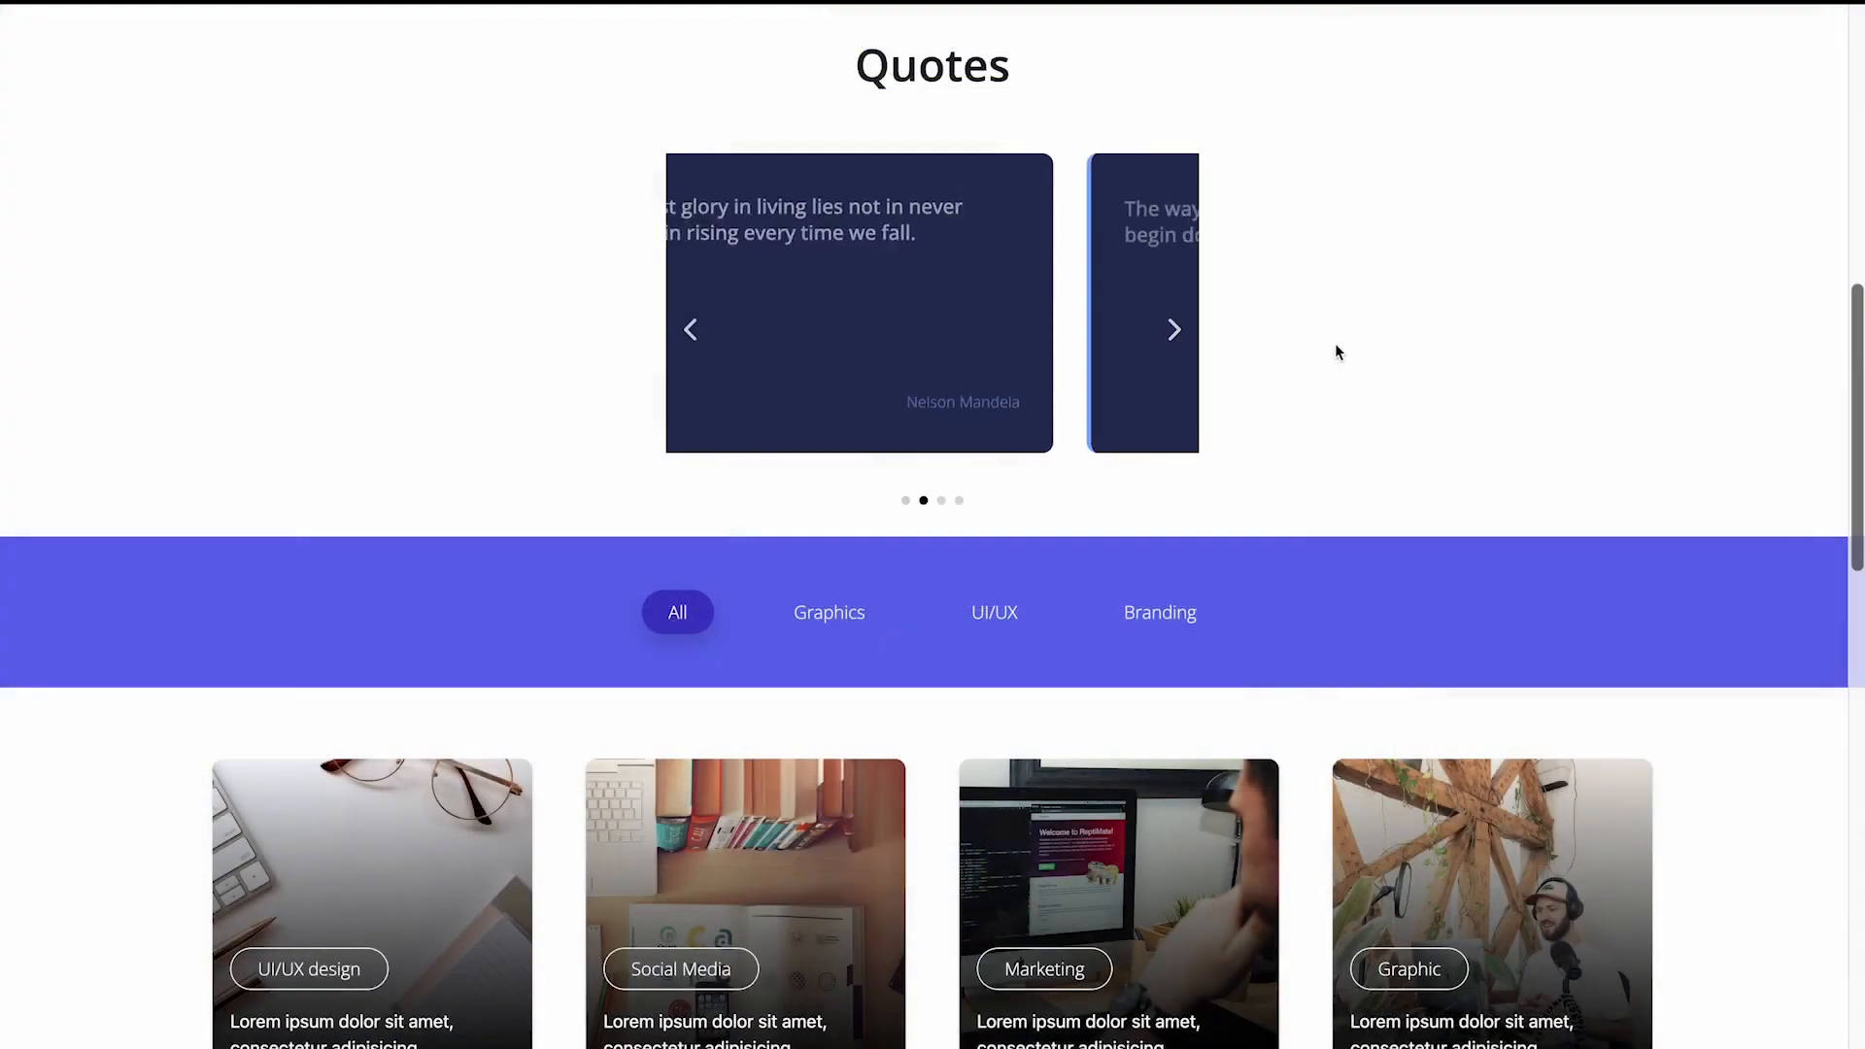
{"action": "left_click", "coordinate": [941, 502]}
{"action": "left_click", "coordinate": [960, 504]}
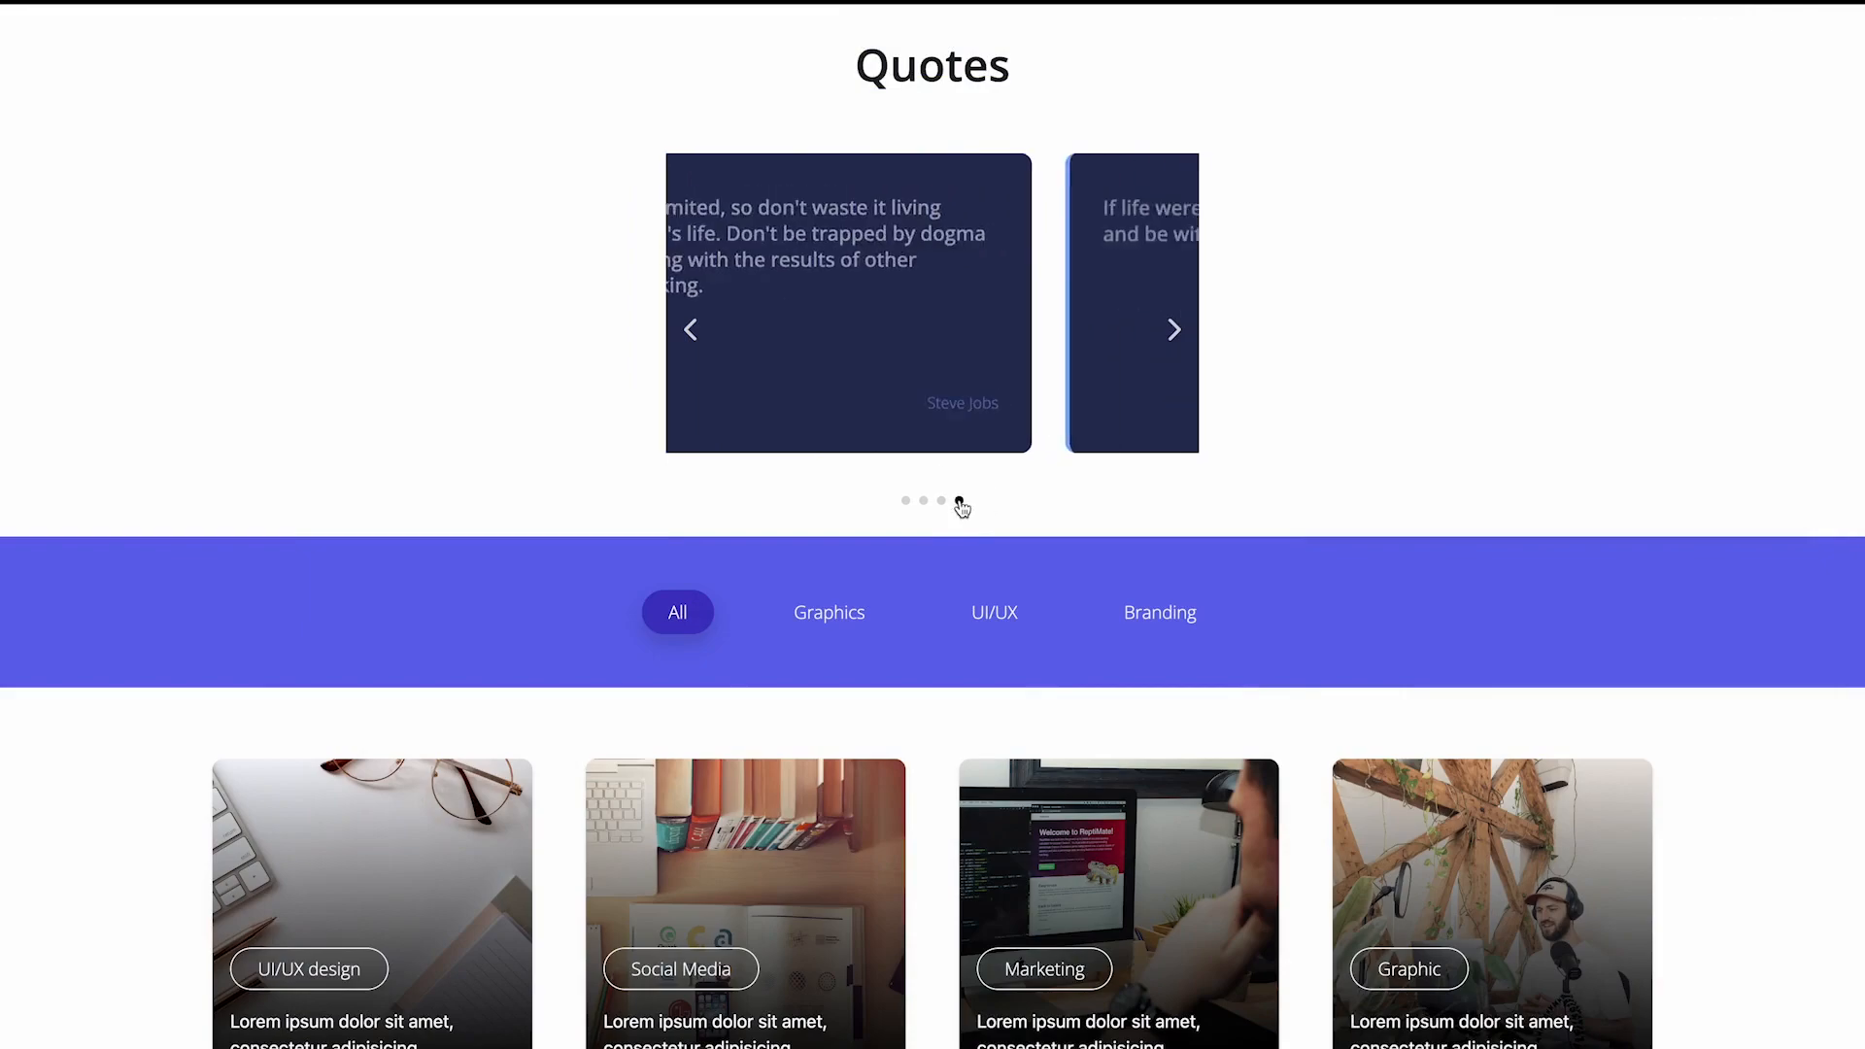